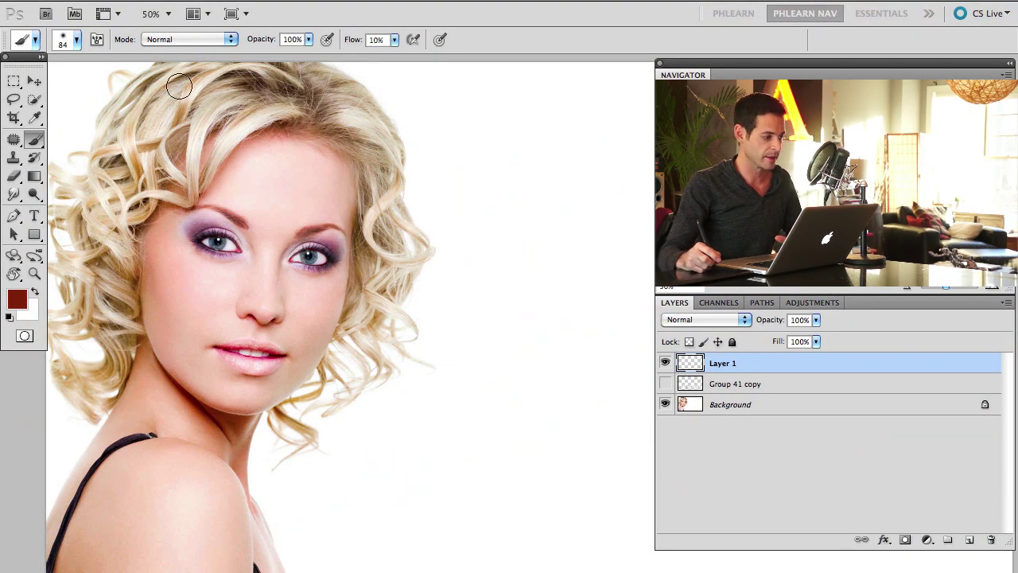
# - Show the Performance preferences, with Enable OpenGL Drawing ticked for the ATI Radeon HD 6490M
pyautogui.click(68, 0)
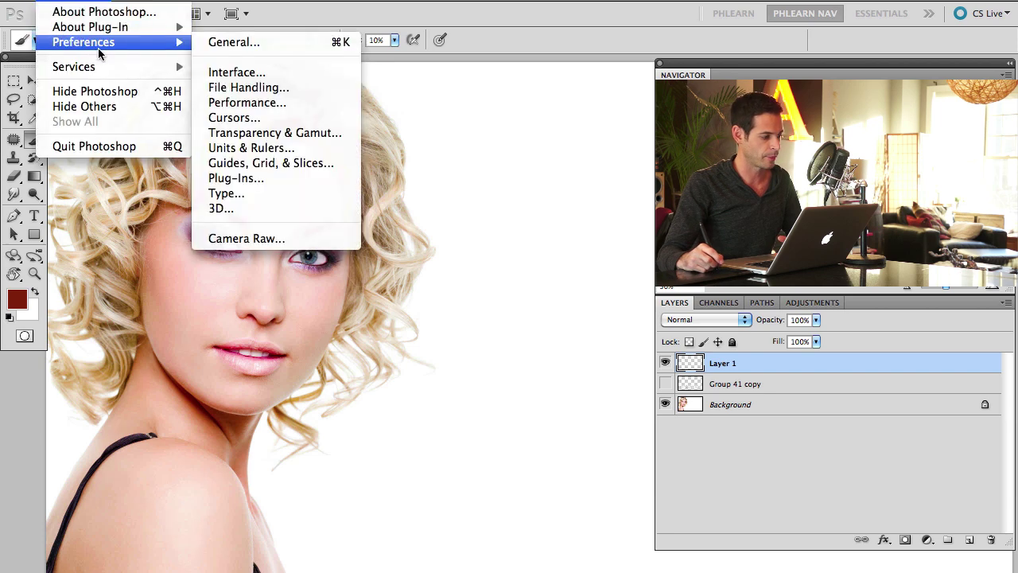
pyautogui.moveTo(137, 46)
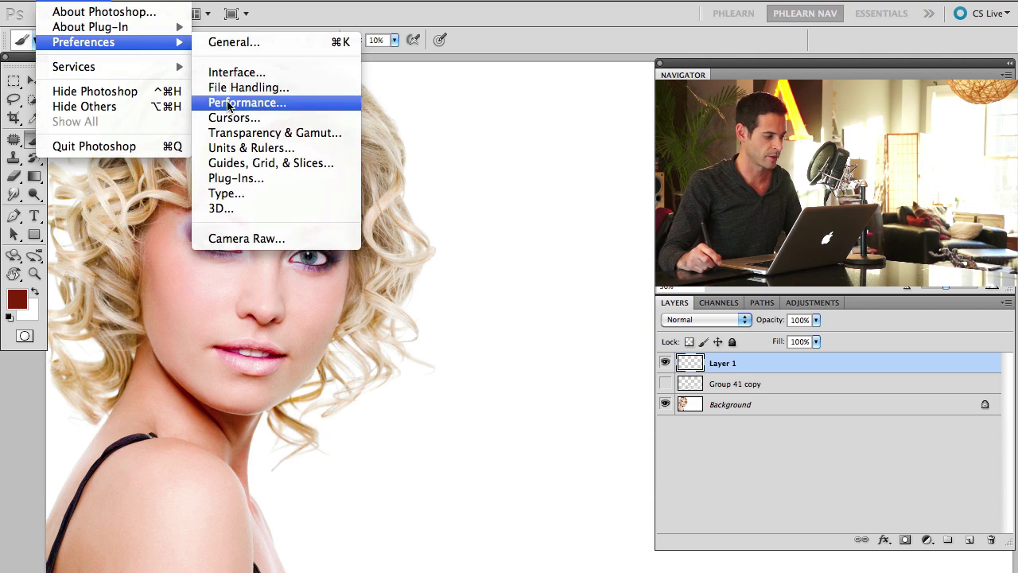
pyautogui.click(289, 104)
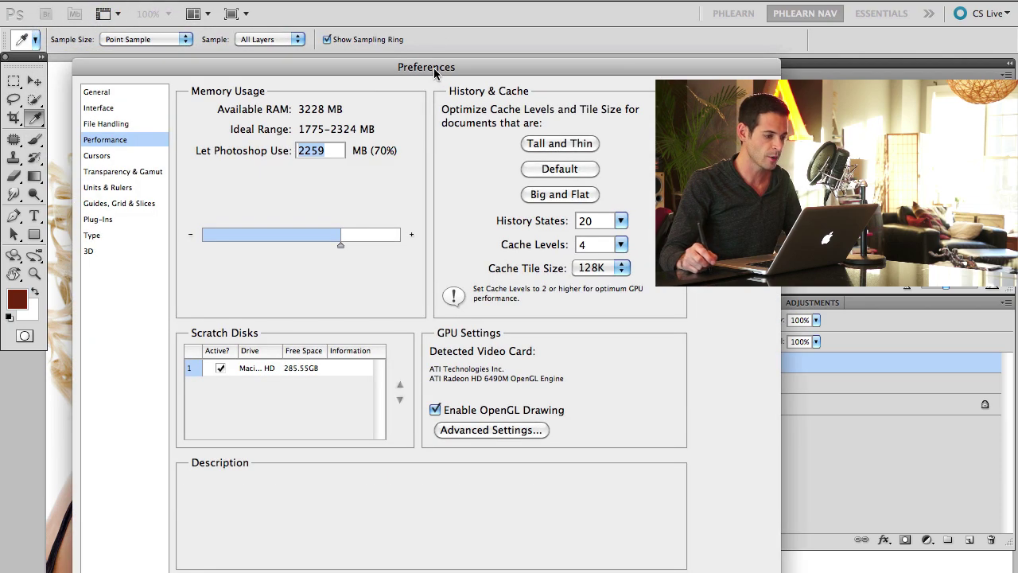
pyautogui.moveTo(436, 71); pyautogui.dragTo(436, 35)
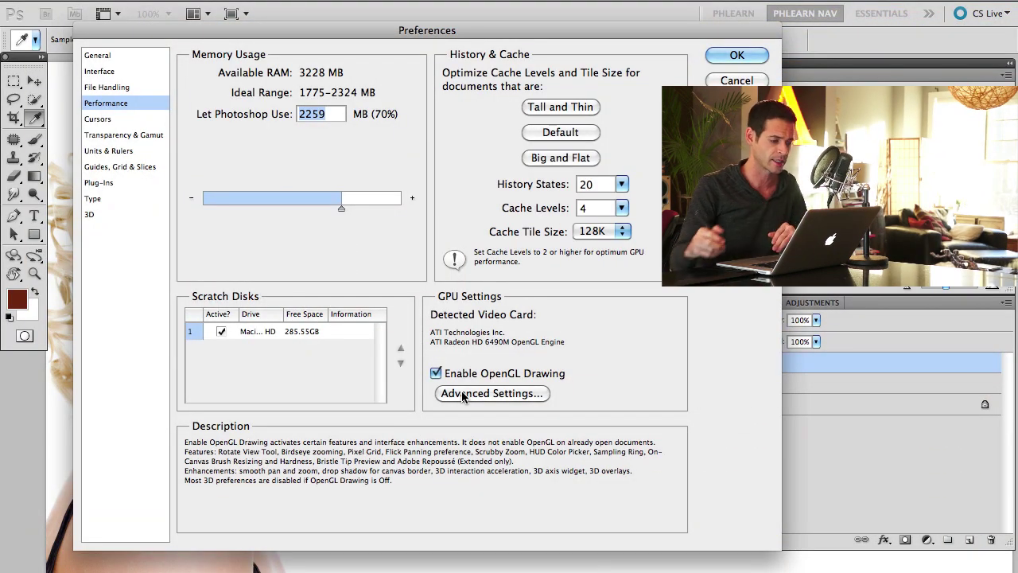
# - Close Preferences with OK, pan the portrait, and enlarge the brush from 84 to 184 pixels
pyautogui.click(737, 55)
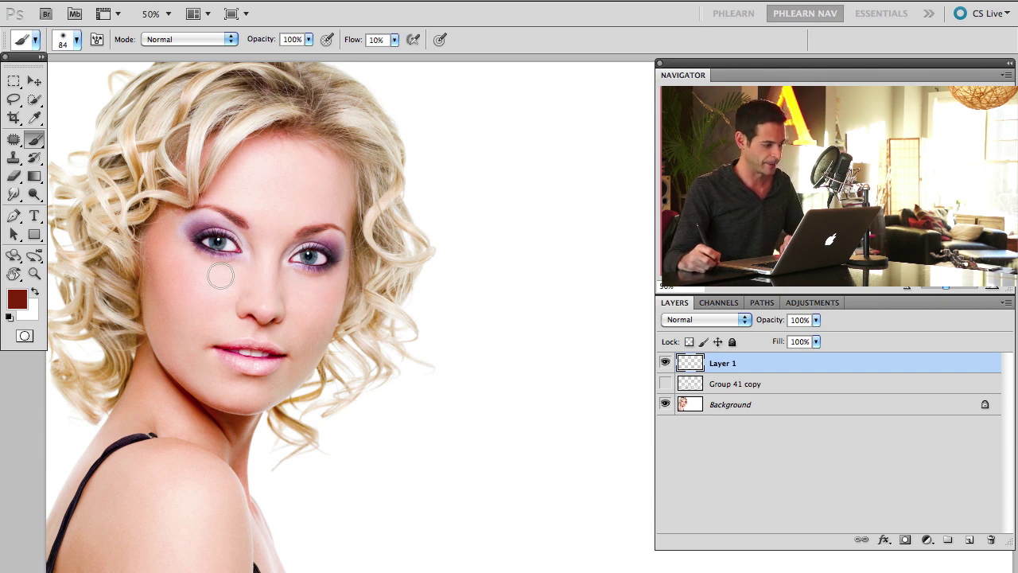
pyautogui.moveTo(221, 275); pyautogui.dragTo(275, 264)
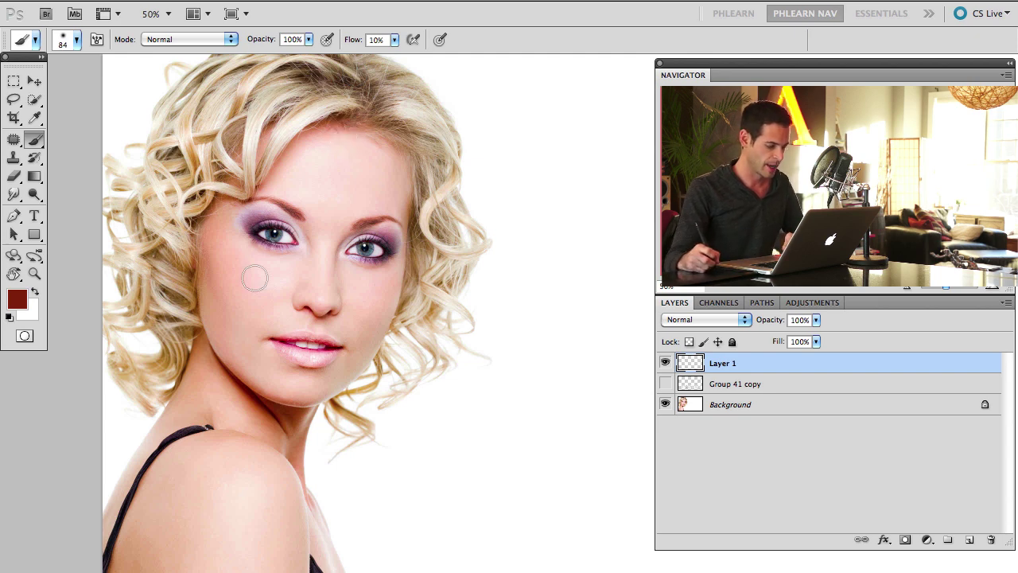
pyautogui.moveTo(287, 275); pyautogui.dragTo(312, 295)
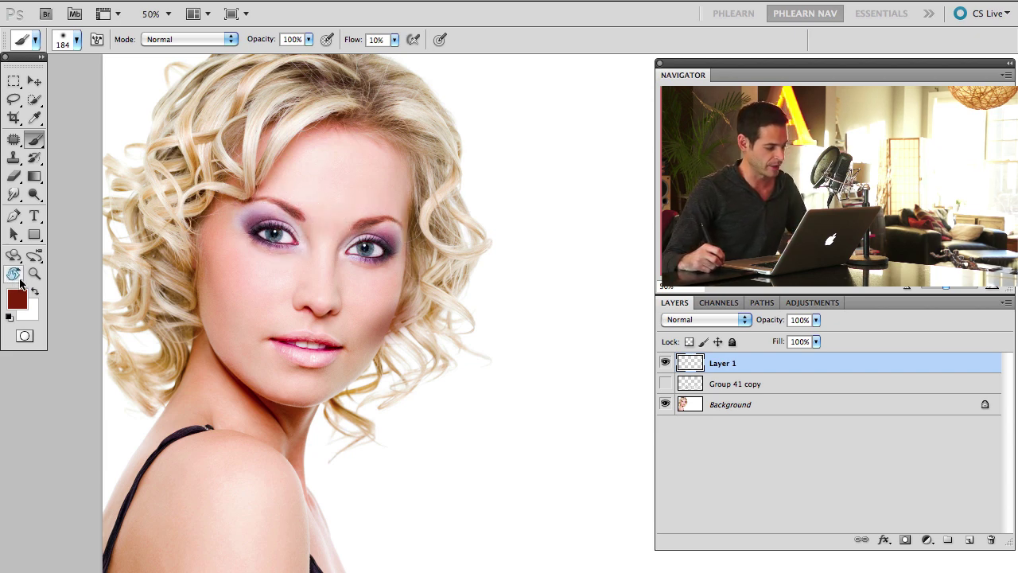
# - Tilt and zoom the view, then paint a low-flow red flush on her cheek in Layer 1
pyautogui.click(14, 276)
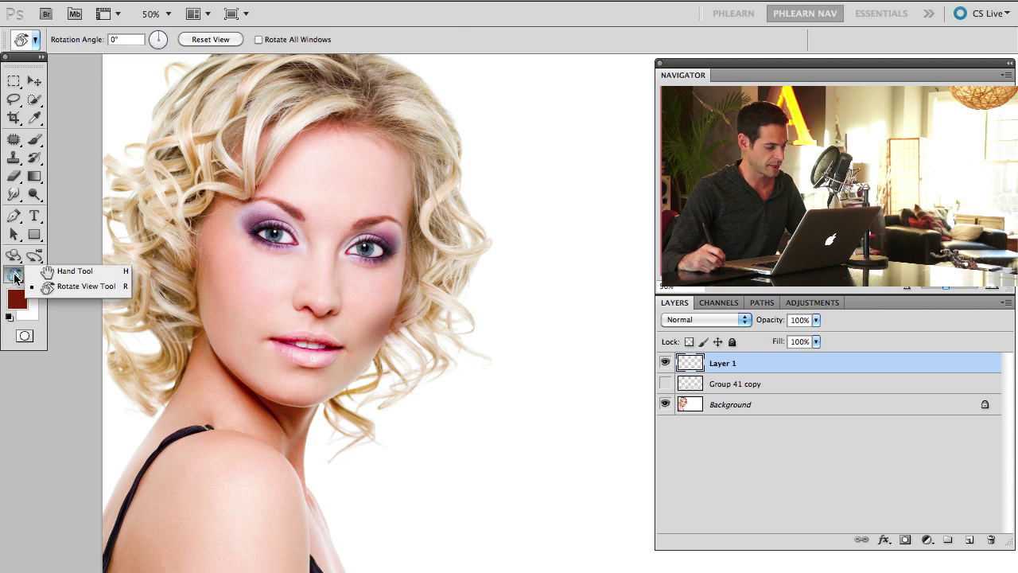
pyautogui.click(66, 288)
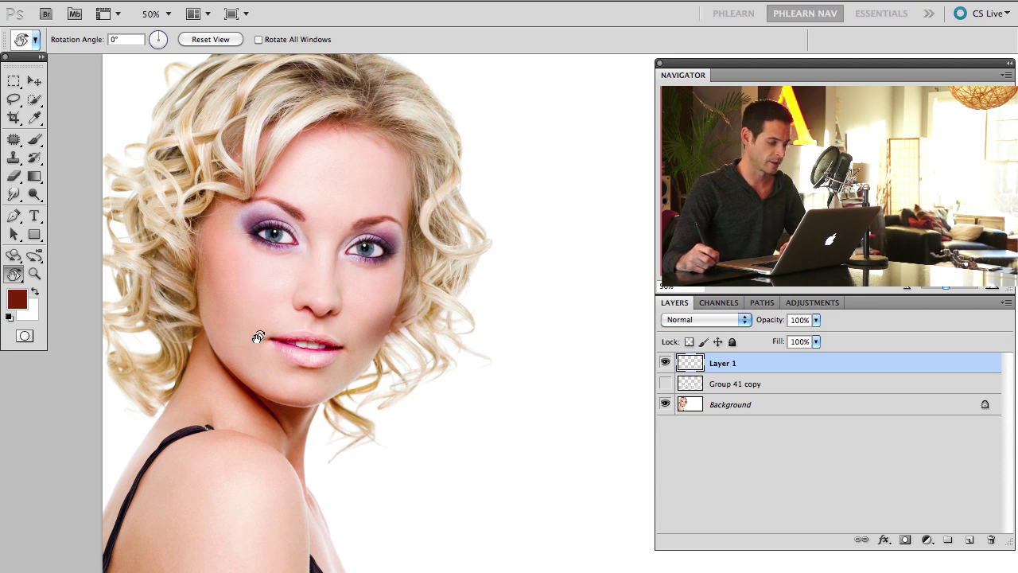
pyautogui.moveTo(259, 338); pyautogui.dragTo(381, 368)
pyautogui.press('super+plus')
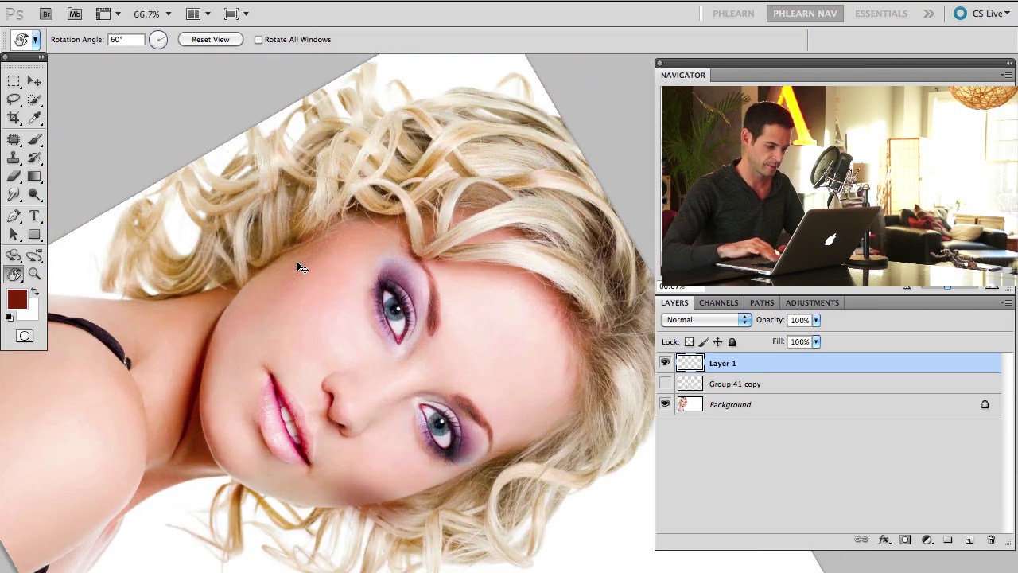
pyautogui.press('b')
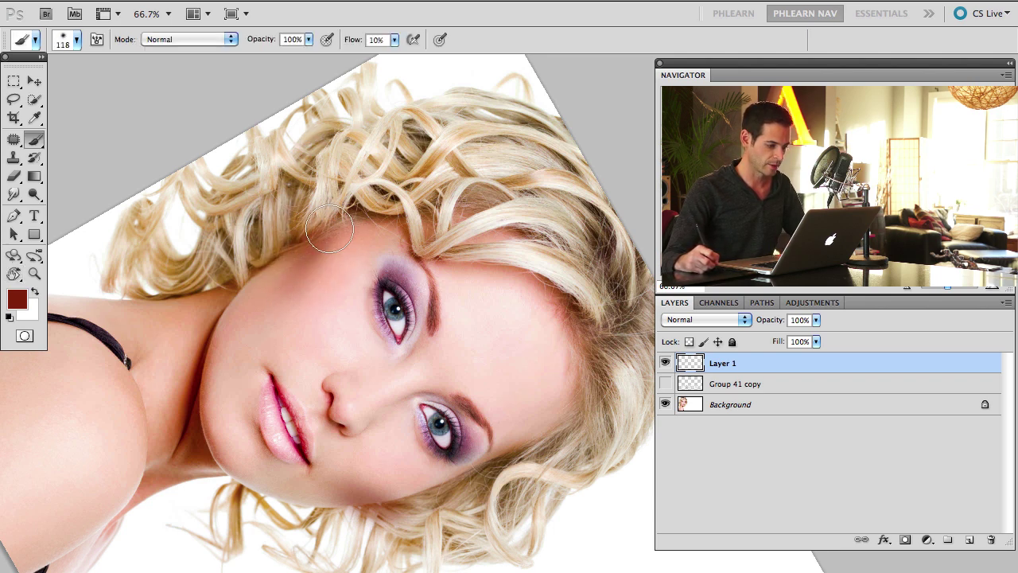
pyautogui.moveTo(284, 296)
pyautogui.mouseDown()
pyautogui.moveTo(252, 319)
pyautogui.moveTo(253, 337)
pyautogui.moveTo(308, 256)
pyautogui.moveTo(270, 329)
pyautogui.moveTo(287, 310)
pyautogui.mouseUp()
# - Erase much of the cheek flush with a 252-pixel eraser to soften it
pyautogui.press('e')
pyautogui.moveTo(247, 348); pyautogui.dragTo(296, 347)
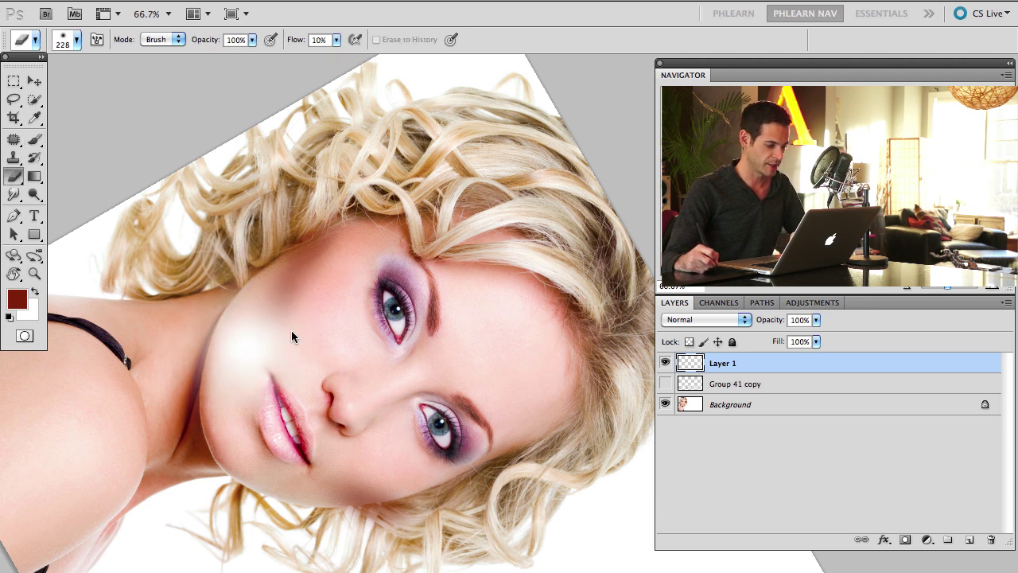
pyautogui.moveTo(246, 306)
pyautogui.mouseDown()
pyautogui.moveTo(250, 376)
pyautogui.moveTo(246, 295)
pyautogui.moveTo(251, 367)
pyautogui.moveTo(271, 312)
pyautogui.moveTo(385, 242)
pyautogui.moveTo(364, 257)
pyautogui.moveTo(425, 236)
pyautogui.moveTo(380, 236)
pyautogui.moveTo(434, 227)
pyautogui.moveTo(324, 261)
pyautogui.moveTo(304, 291)
pyautogui.moveTo(287, 377)
pyautogui.moveTo(291, 336)
pyautogui.mouseUp()
pyautogui.press('r')
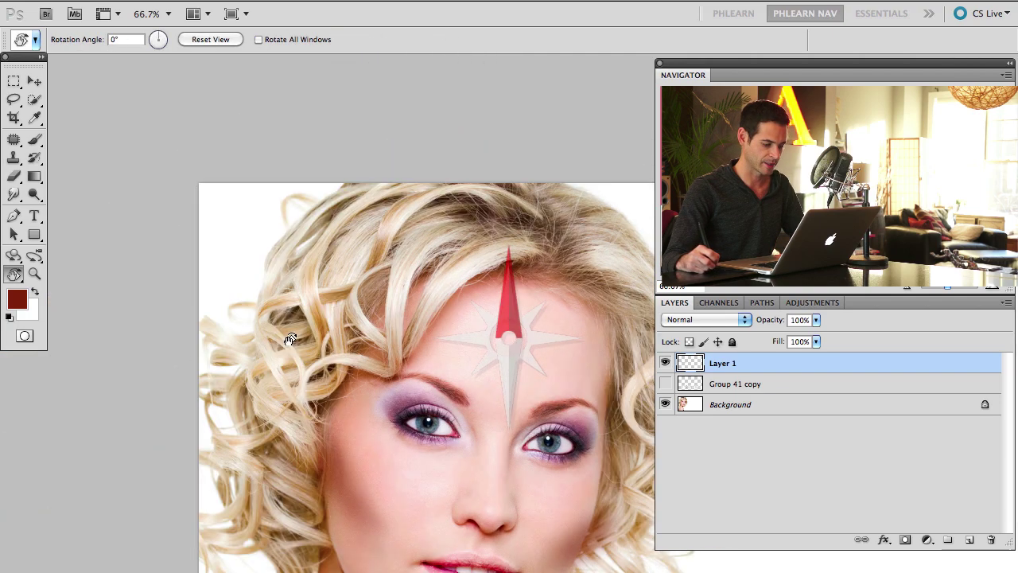
# - Select the cheek blush, nudge it down and stretch it across to the right cheek
pyautogui.moveTo(434, 489); pyautogui.dragTo(337, 290)
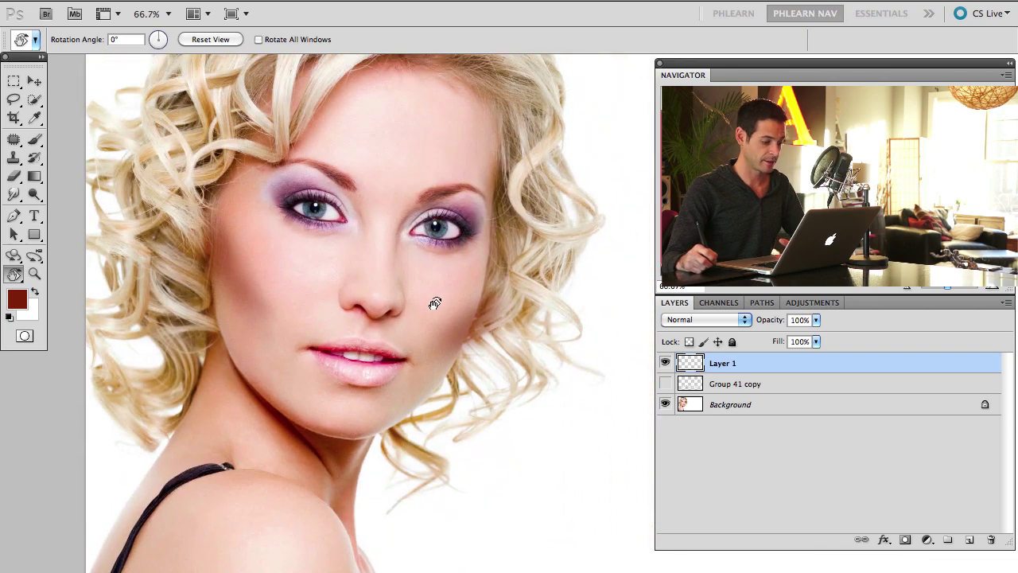
pyautogui.press('m')
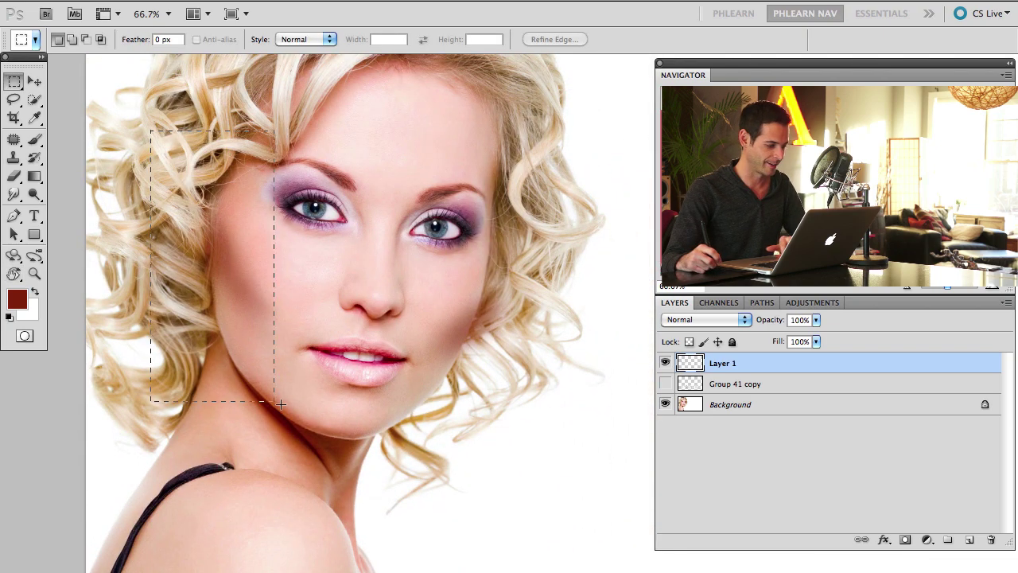
pyautogui.moveTo(280, 404); pyautogui.dragTo(307, 409)
pyautogui.press('v')
pyautogui.moveTo(255, 353); pyautogui.dragTo(254, 375)
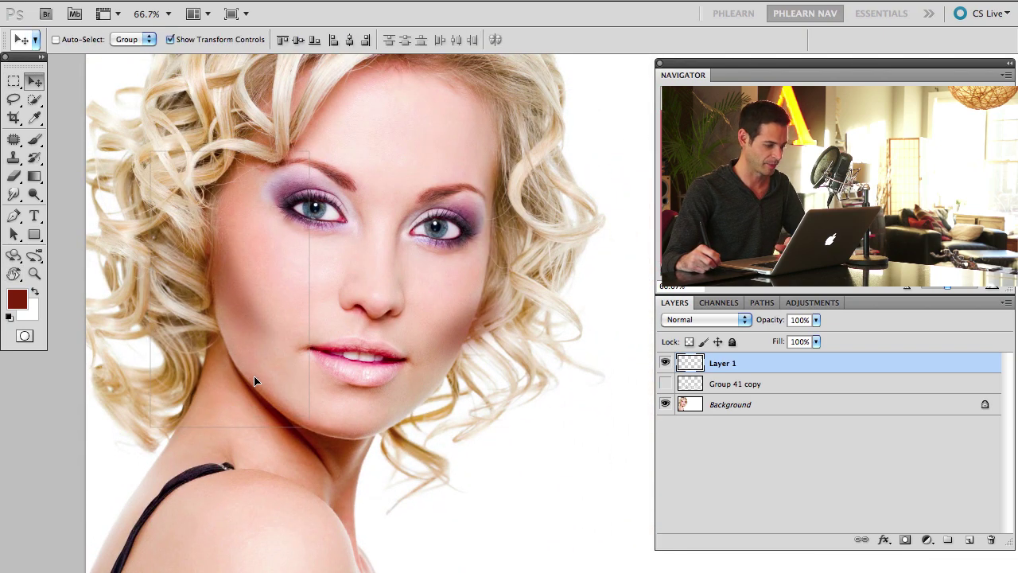
pyautogui.moveTo(299, 415); pyautogui.dragTo(309, 391)
pyautogui.press('Escape')
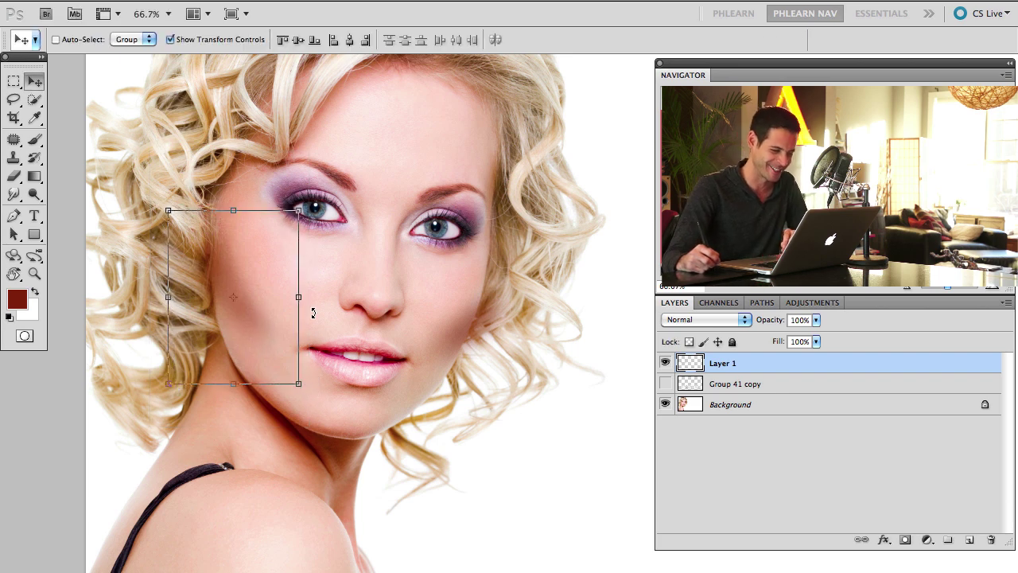
pyautogui.moveTo(286, 352); pyautogui.dragTo(528, 360)
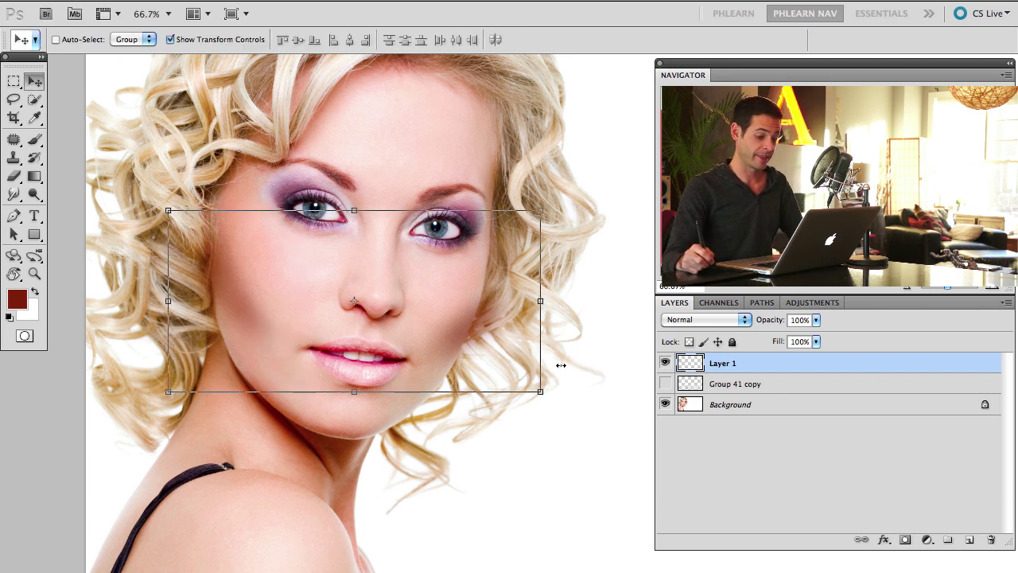
# - Compare with Layer 1 hidden, then boost the blush's saturation and lightness in Hue/Saturation
pyautogui.click(665, 363)
pyautogui.click(665, 362)
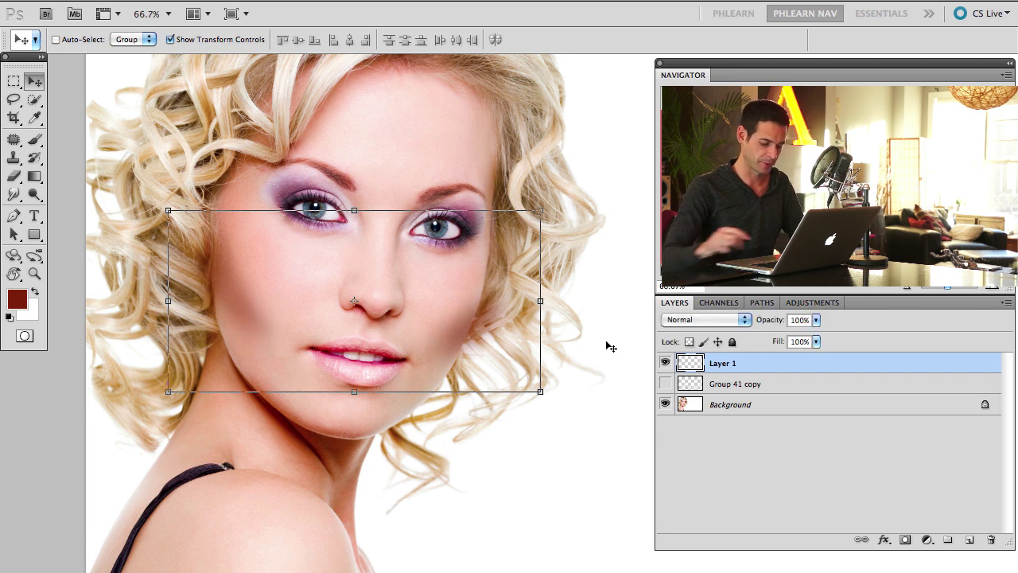
pyautogui.press('i')
pyautogui.hotkey('ctrl', 'u')
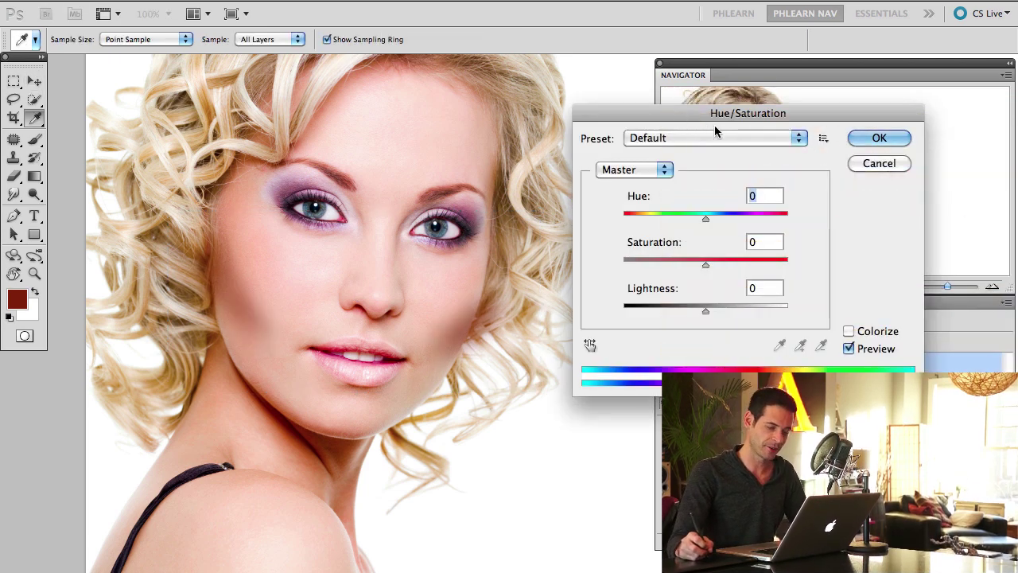
pyautogui.moveTo(715, 125); pyautogui.dragTo(713, 132)
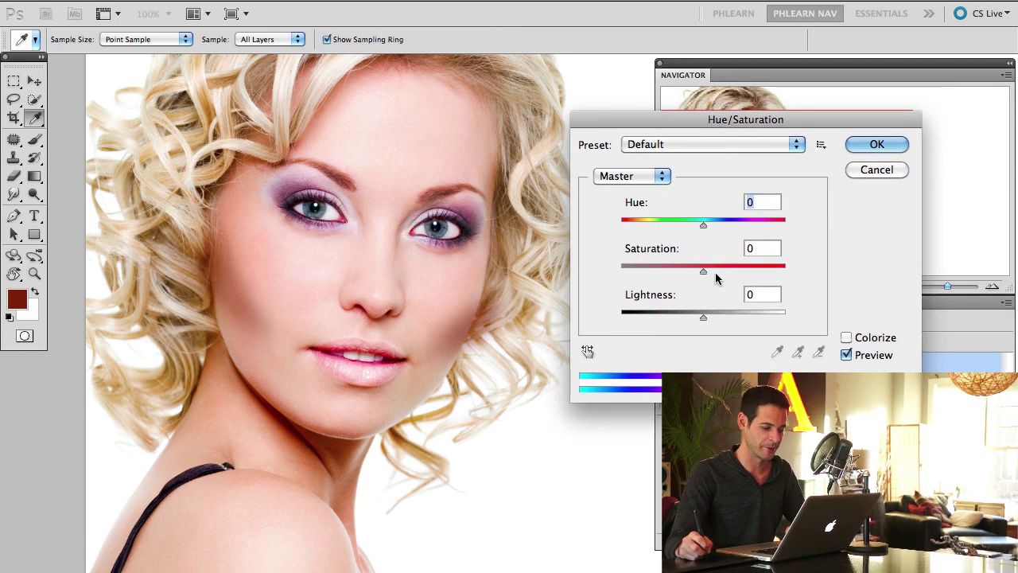
pyautogui.moveTo(703, 272); pyautogui.dragTo(745, 271)
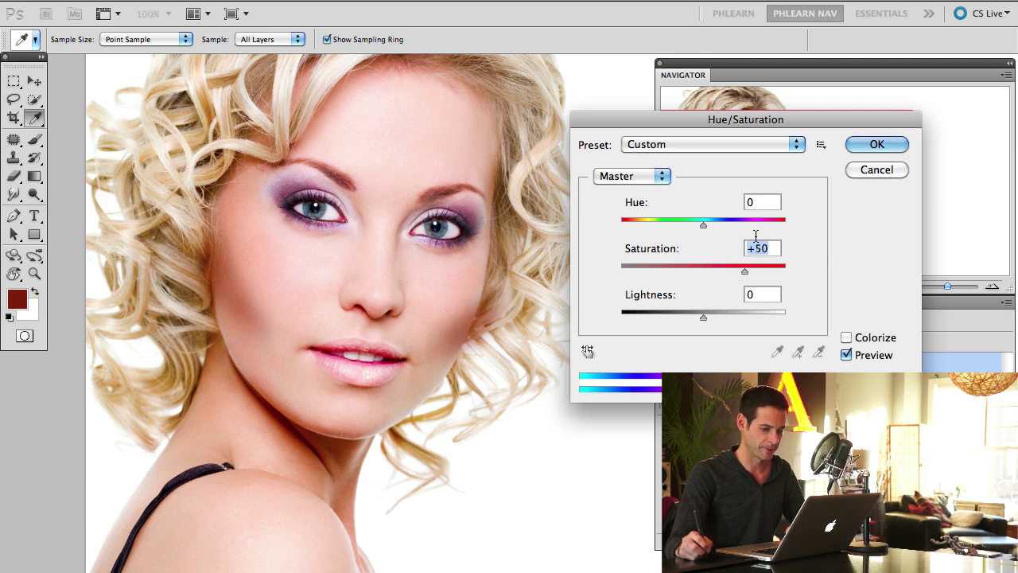
pyautogui.moveTo(796, 121); pyautogui.dragTo(719, 293)
pyautogui.moveTo(569, 488); pyautogui.dragTo(577, 491)
pyautogui.click(741, 317)
pyautogui.press('v')
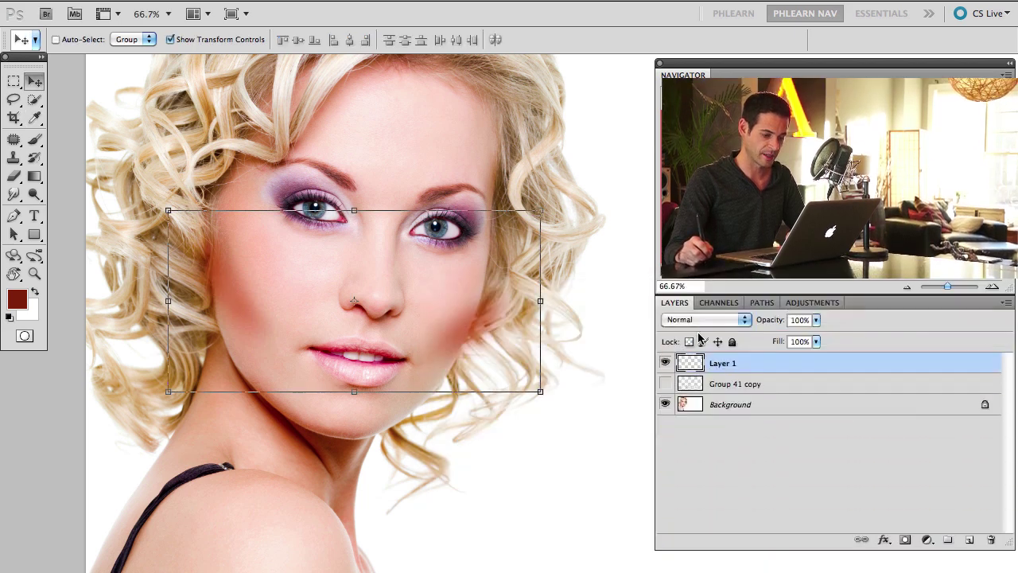
# - Set Layer 1 to Soft Light and deepen it with Hue/Saturation: Saturation +8, Lightness -32
pyautogui.click(700, 319)
pyautogui.click(693, 482)
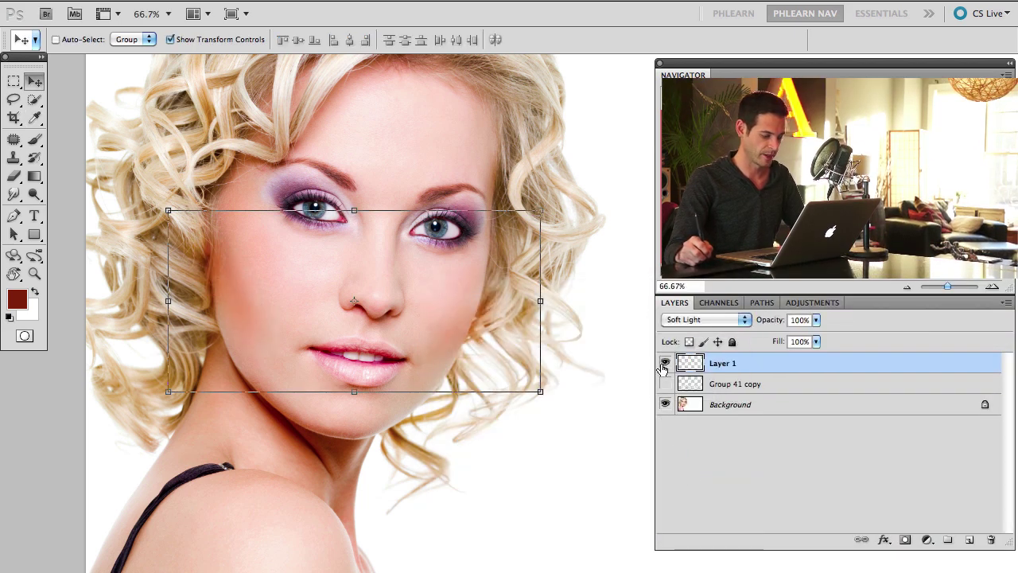
pyautogui.hotkey('ctrl', 'u')
pyautogui.moveTo(567, 484); pyautogui.dragTo(543, 486)
pyautogui.moveTo(569, 442); pyautogui.dragTo(578, 443)
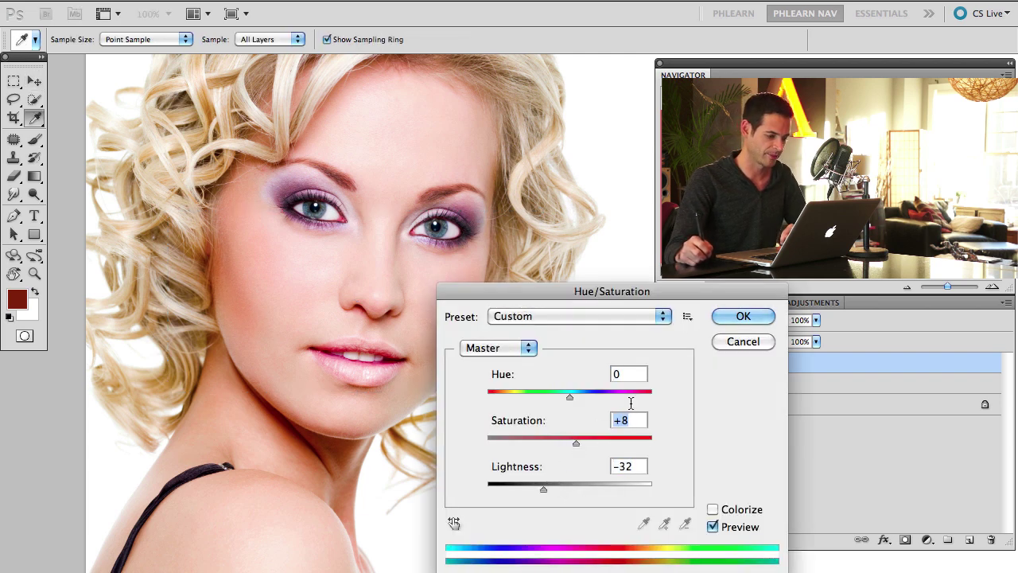
pyautogui.click(743, 317)
pyautogui.press('v')
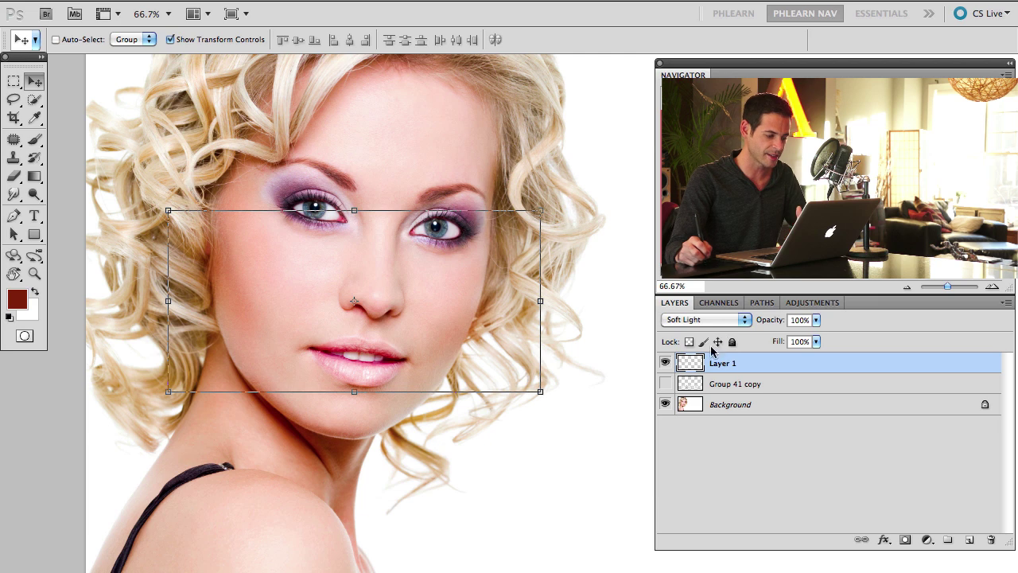
# - Toggle Layer 1's visibility to compare the flush, leaving it switched on
pyautogui.click(667, 364)
pyautogui.click(668, 365)
pyautogui.click(668, 365)
pyautogui.click(668, 365)
pyautogui.click(667, 365)
pyautogui.click(667, 365)
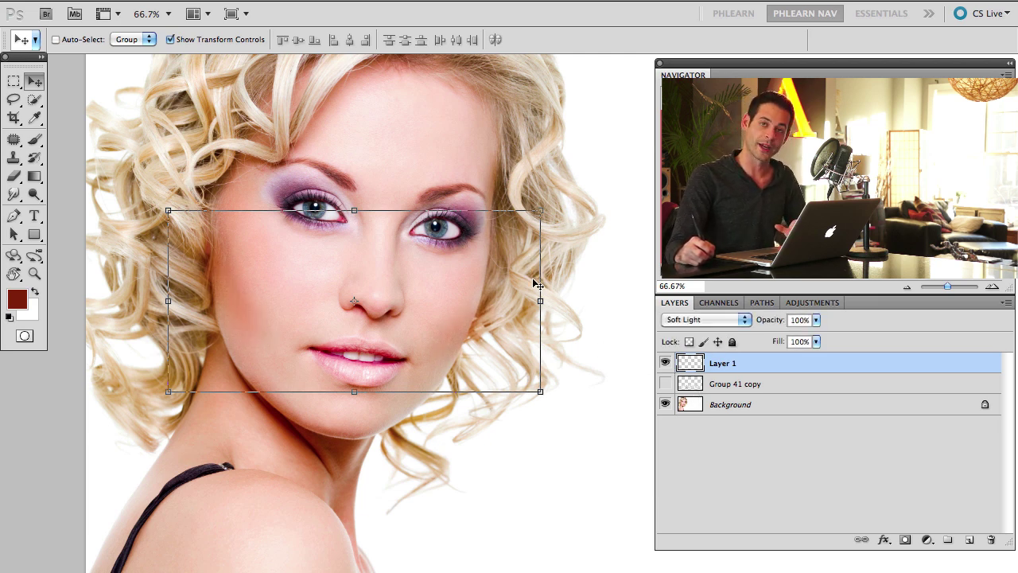
# - Zoom out to 50%, commit Layer 1's transform, and show Group 41 copy's grey PHLEARN lettering
pyautogui.scroll(-3, 467, 358)
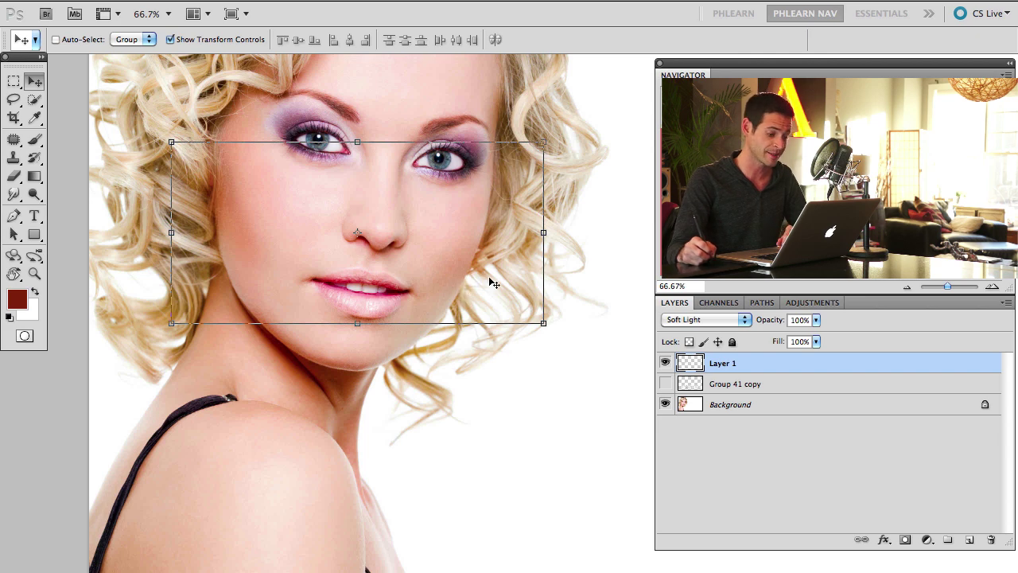
pyautogui.hotkey('ctrl', '-')
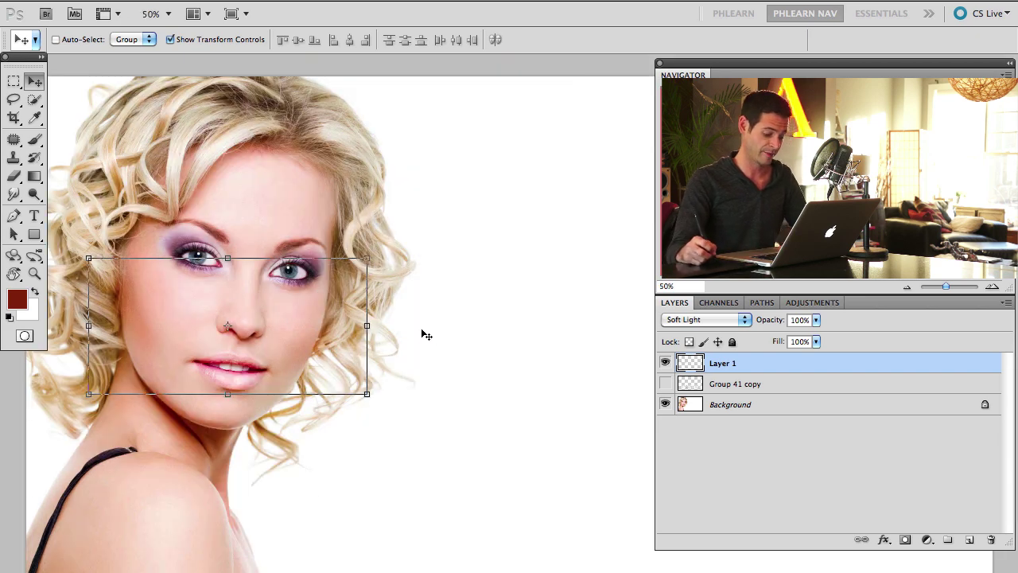
pyautogui.hotkey('ctrl', 'h')
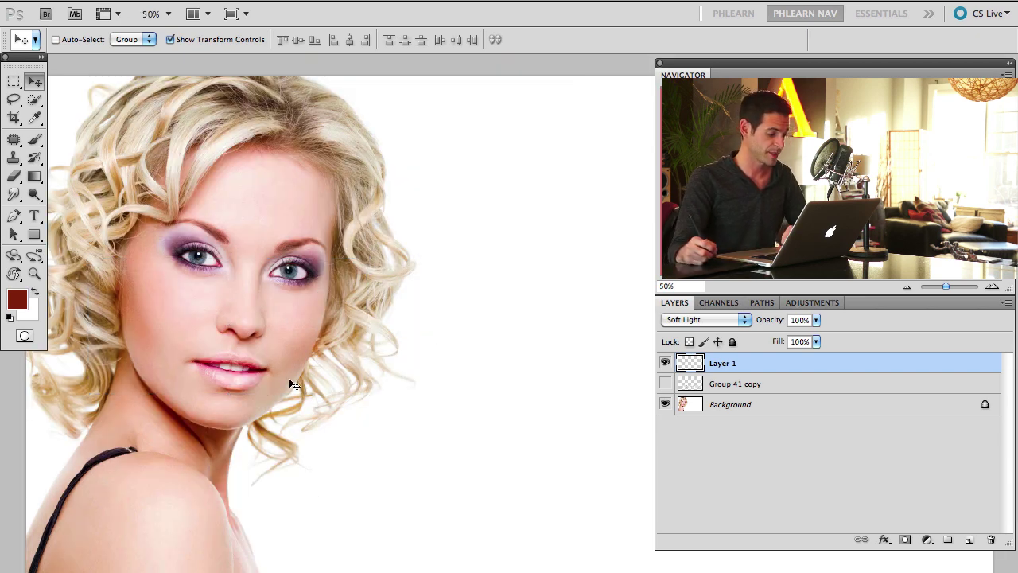
pyautogui.hscroll(-2, 370, 391)
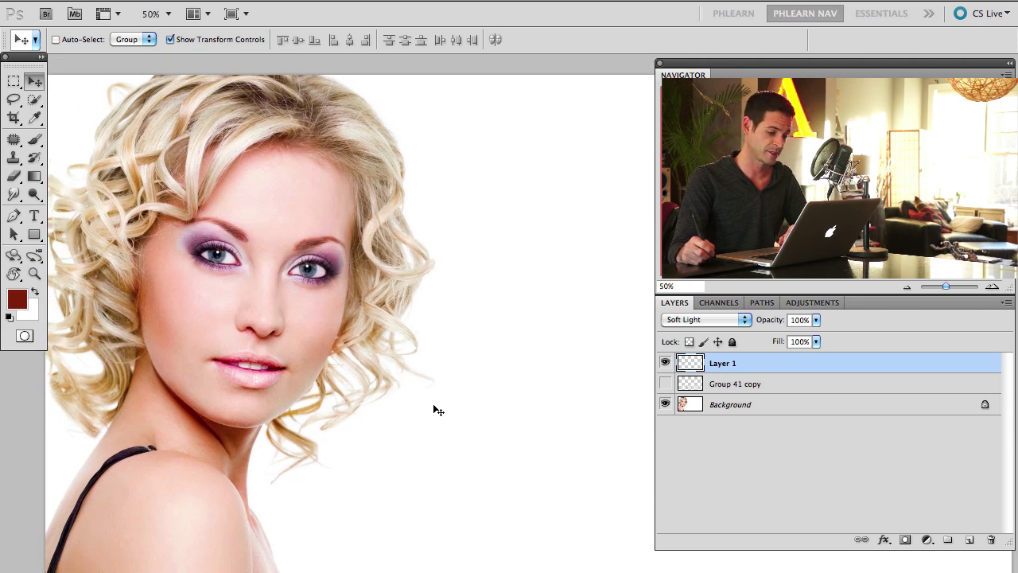
pyautogui.click(665, 383)
pyautogui.moveTo(553, 446); pyautogui.dragTo(438, 410)
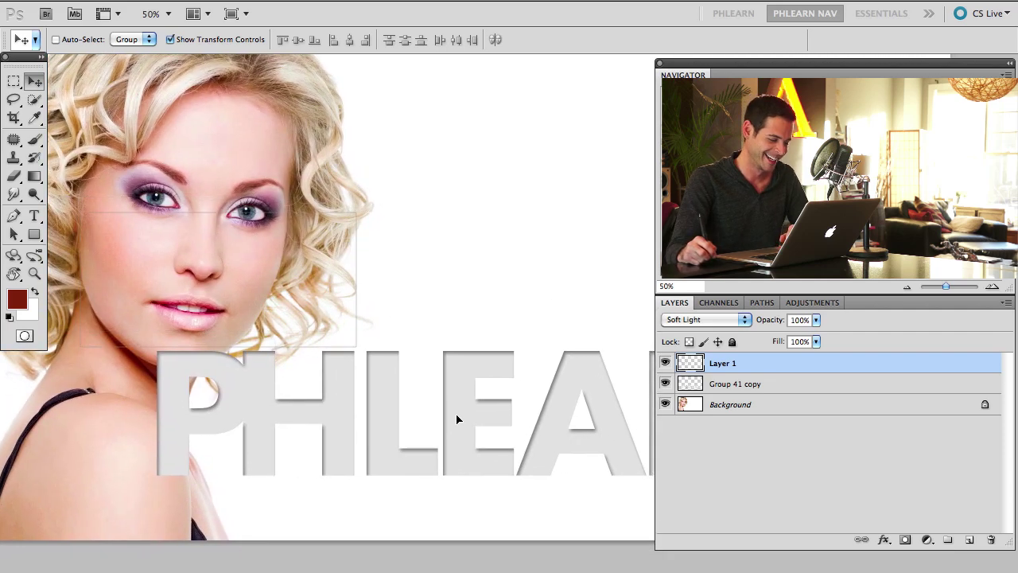
# - Select Group 41 copy and move the lettering down under her jaw
pyautogui.click(735, 385)
pyautogui.moveTo(421, 350); pyautogui.dragTo(401, 399)
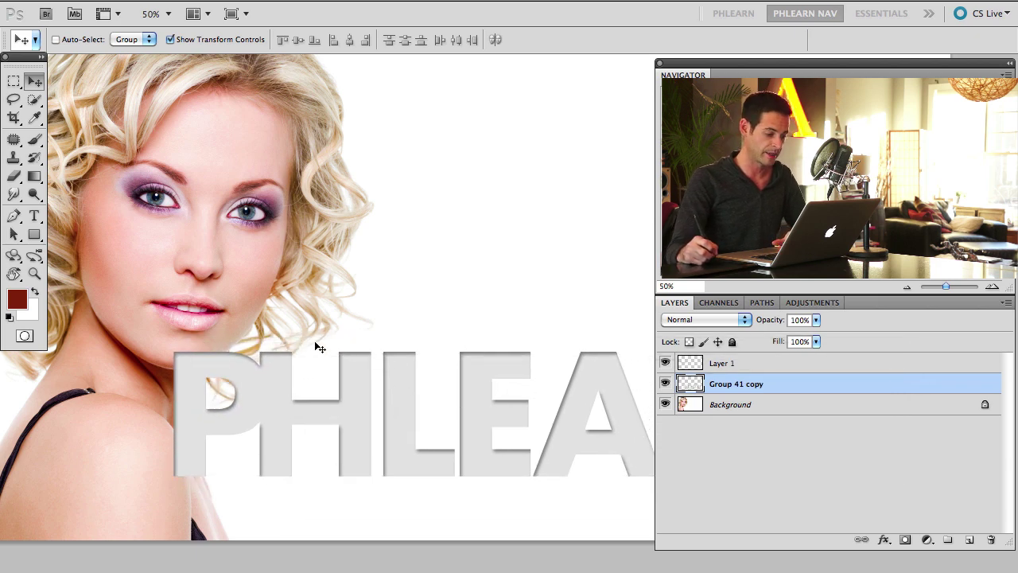
pyautogui.hscroll(-5, 253, 422)
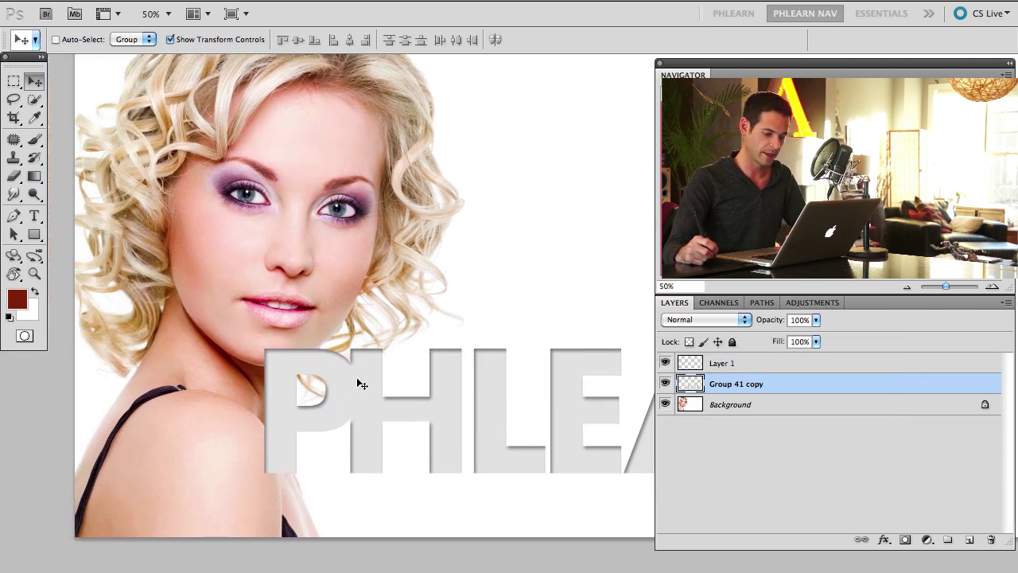
# - Add a layer mask to Group 41 copy and ready a small brush painting black
pyautogui.hotkey('ctrl', 'm')
pyautogui.press('b')
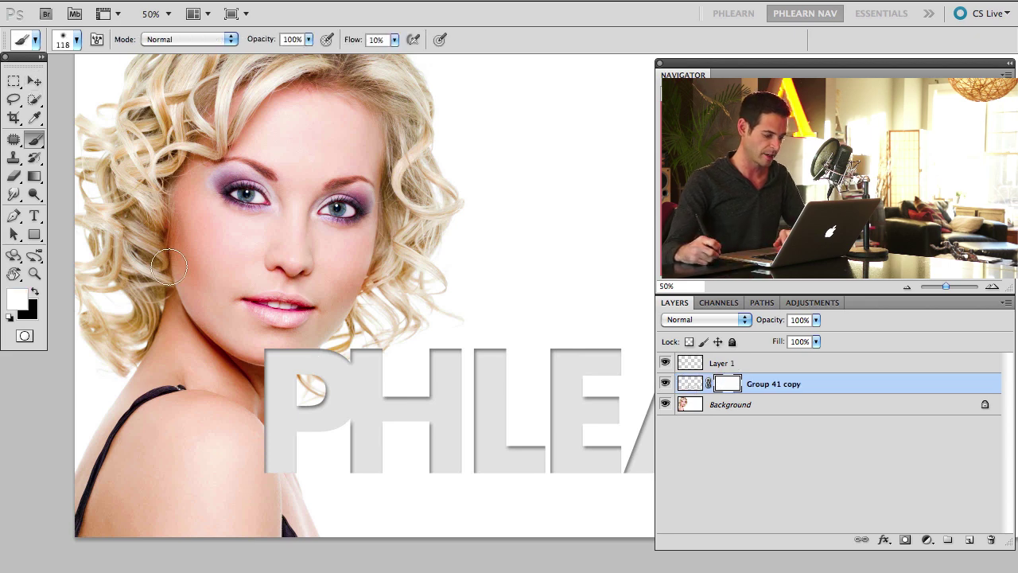
pyautogui.press('[')
pyautogui.press('[')
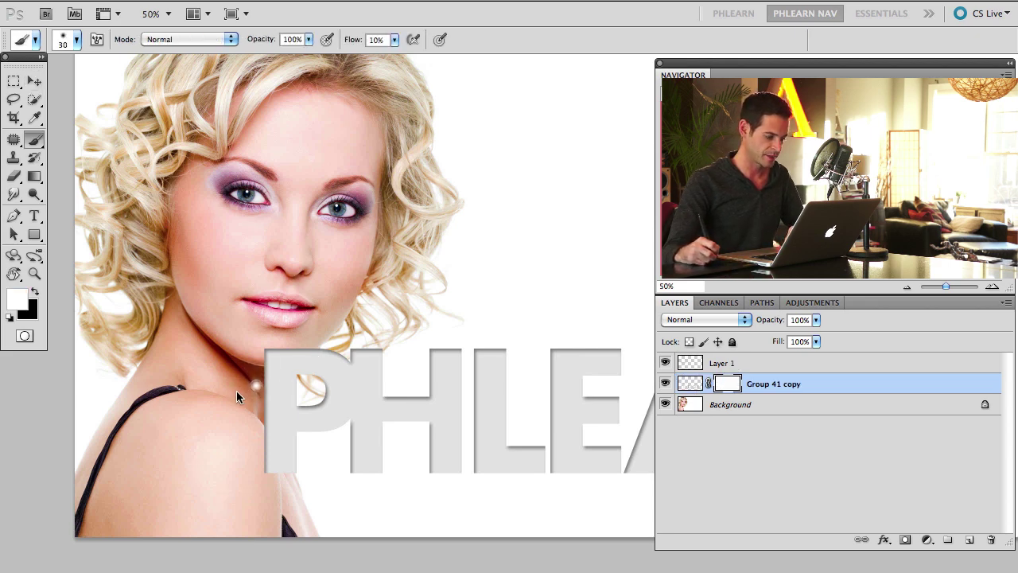
pyautogui.press('c')
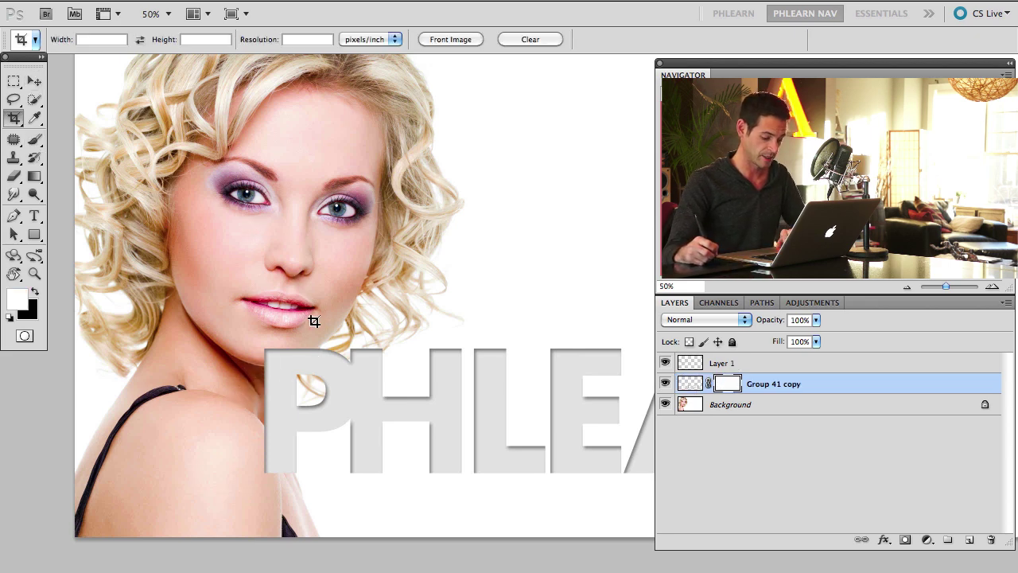
pyautogui.press('b')
pyautogui.press('x')
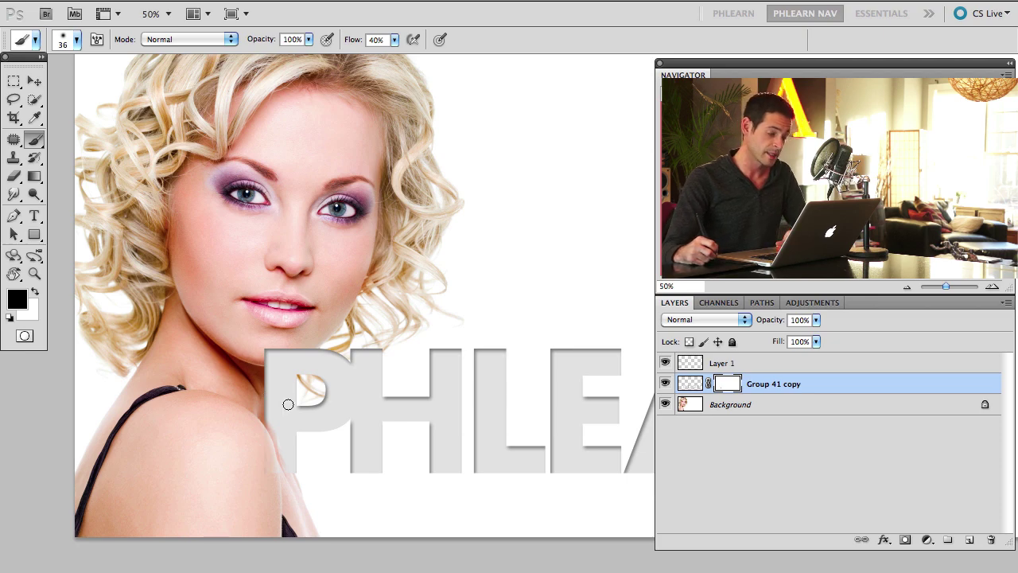
# - Rotate the view 45° at 200% and mask the shoulder edge with a 10-pixel brush
pyautogui.press('r')
pyautogui.moveTo(278, 421); pyautogui.dragTo(396, 292)
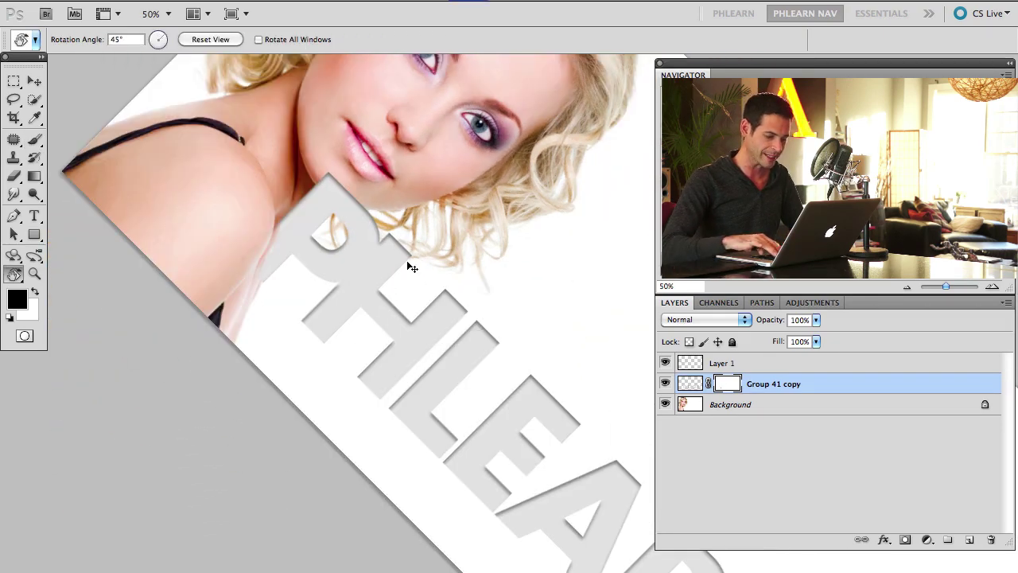
pyautogui.press('super+equal')
pyautogui.press('super+equal')
pyautogui.moveTo(250, 273); pyautogui.dragTo(484, 520)
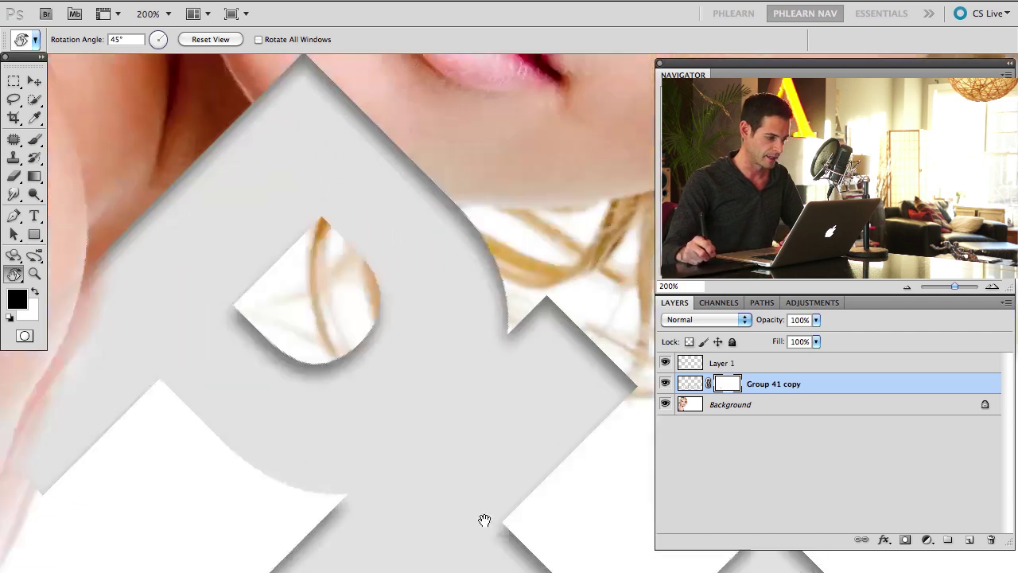
pyautogui.moveTo(201, 313)
pyautogui.mouseDown()
pyautogui.moveTo(448, 329)
pyautogui.moveTo(440, 304)
pyautogui.mouseUp()
pyautogui.press('b')
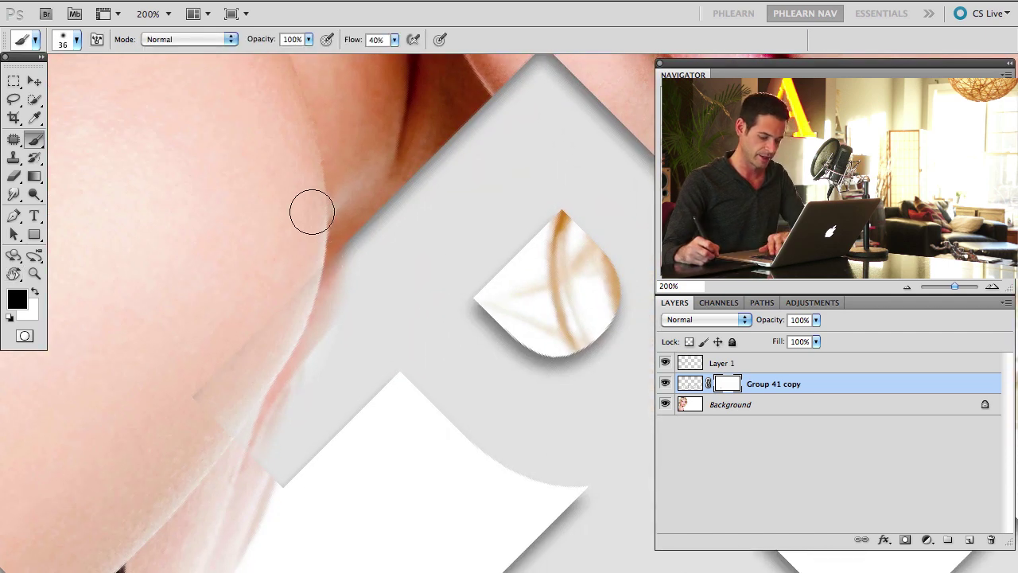
pyautogui.press('[')
pyautogui.press('[')
pyautogui.press('[')
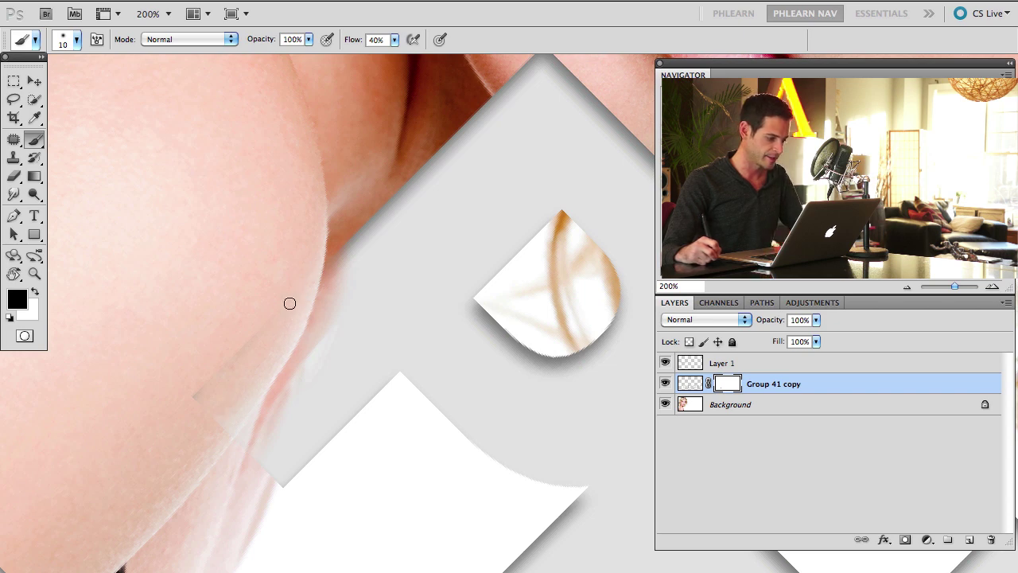
pyautogui.moveTo(318, 326)
pyautogui.mouseDown()
pyautogui.moveTo(385, 239)
pyautogui.moveTo(287, 412)
pyautogui.mouseUp()
pyautogui.moveTo(286, 470)
pyautogui.mouseDown()
pyautogui.moveTo(286, 438)
pyautogui.moveTo(265, 492)
pyautogui.moveTo(289, 361)
pyautogui.moveTo(263, 403)
pyautogui.mouseUp()
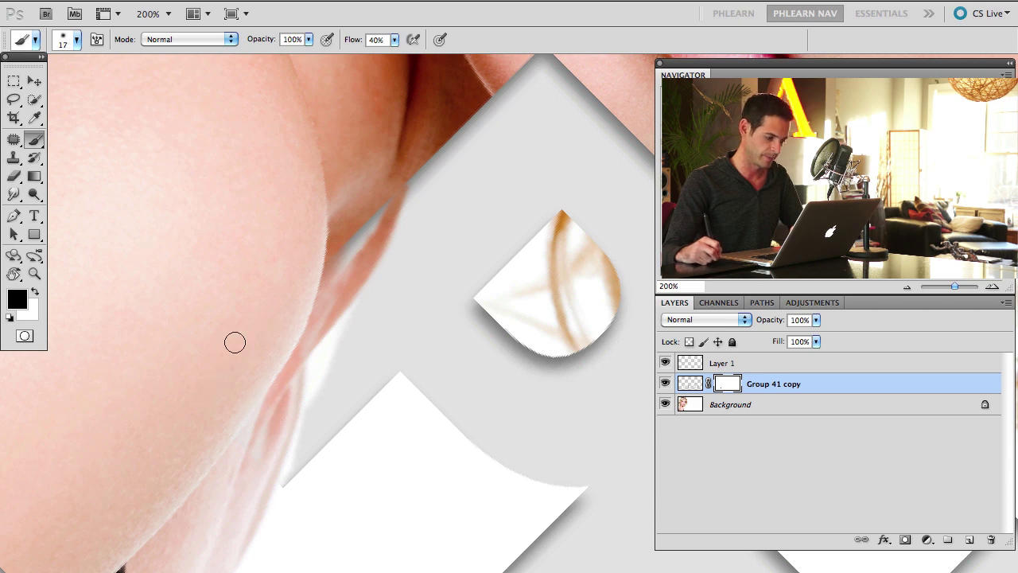
# - Mask the neck shadow and top grey patch using a 37-pixel brush, then return to 10 pixels and white
pyautogui.moveTo(304, 303)
pyautogui.mouseDown()
pyautogui.moveTo(405, 167)
pyautogui.moveTo(388, 202)
pyautogui.moveTo(389, 232)
pyautogui.moveTo(452, 173)
pyautogui.moveTo(439, 211)
pyautogui.moveTo(373, 269)
pyautogui.moveTo(411, 227)
pyautogui.moveTo(546, 157)
pyautogui.moveTo(504, 166)
pyautogui.moveTo(499, 147)
pyautogui.moveTo(639, 159)
pyautogui.moveTo(600, 168)
pyautogui.moveTo(540, 138)
pyautogui.moveTo(597, 121)
pyautogui.moveTo(597, 111)
pyautogui.moveTo(456, 113)
pyautogui.moveTo(509, 113)
pyautogui.mouseUp()
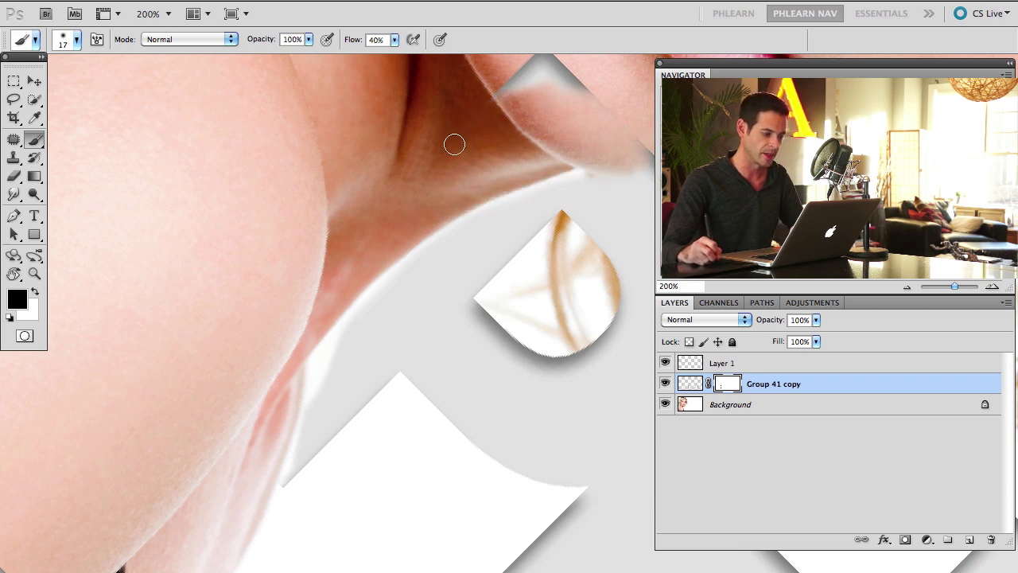
pyautogui.press(']')
pyautogui.press(']')
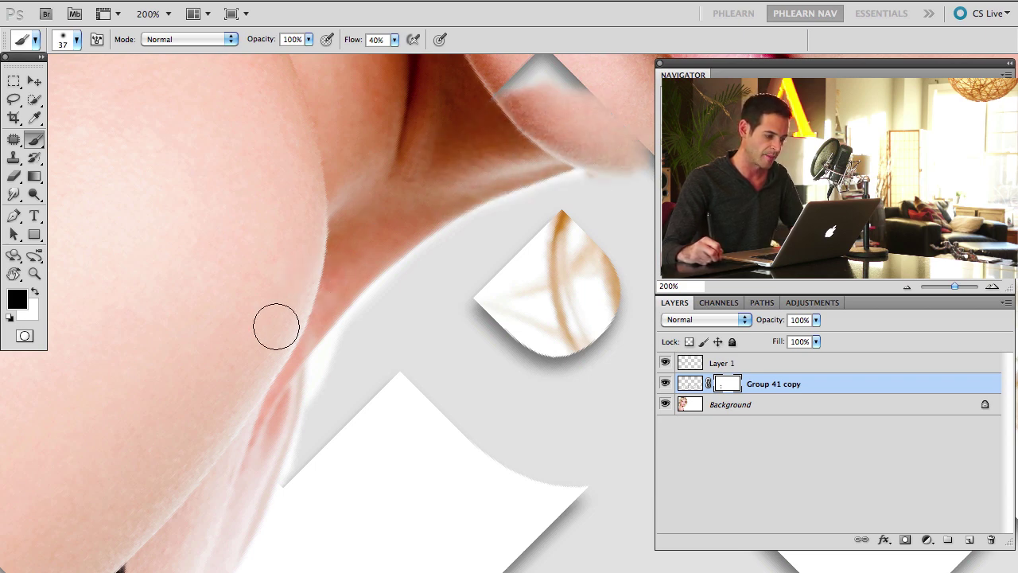
pyautogui.moveTo(501, 92)
pyautogui.mouseDown()
pyautogui.moveTo(529, 76)
pyautogui.moveTo(575, 80)
pyautogui.moveTo(535, 98)
pyautogui.mouseUp()
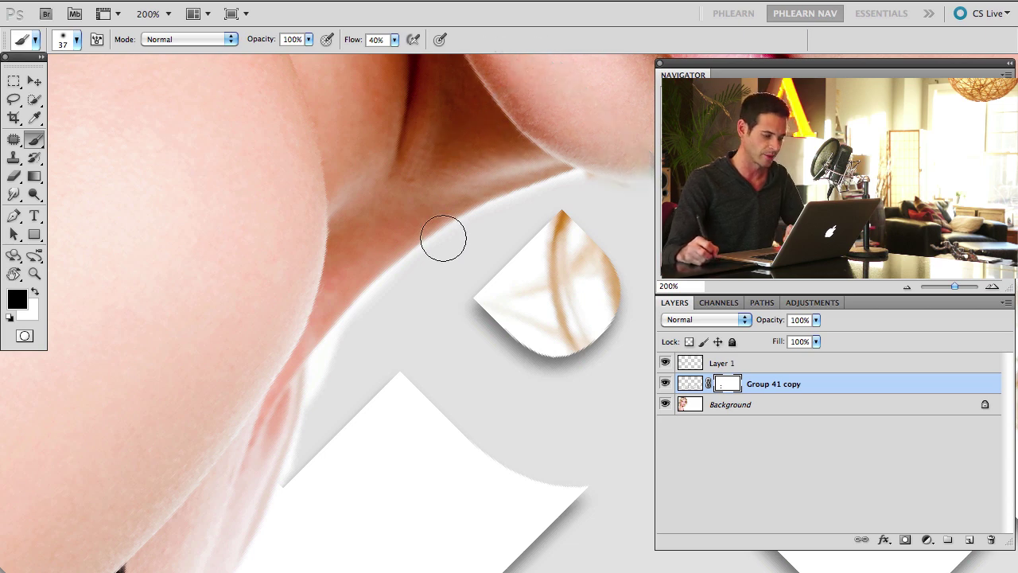
pyautogui.press('[')
pyautogui.press('[')
pyautogui.press('[')
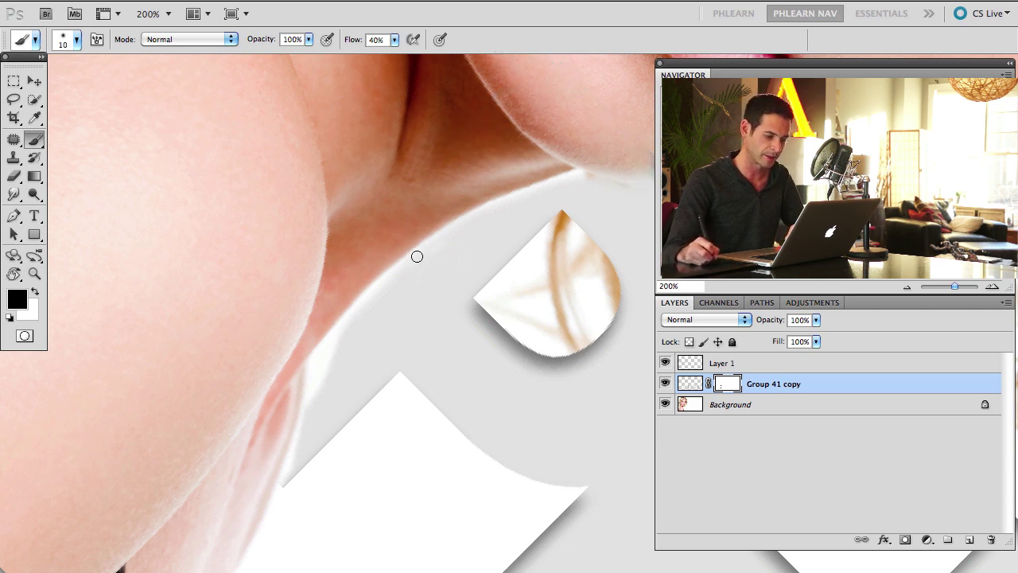
pyautogui.press('x')
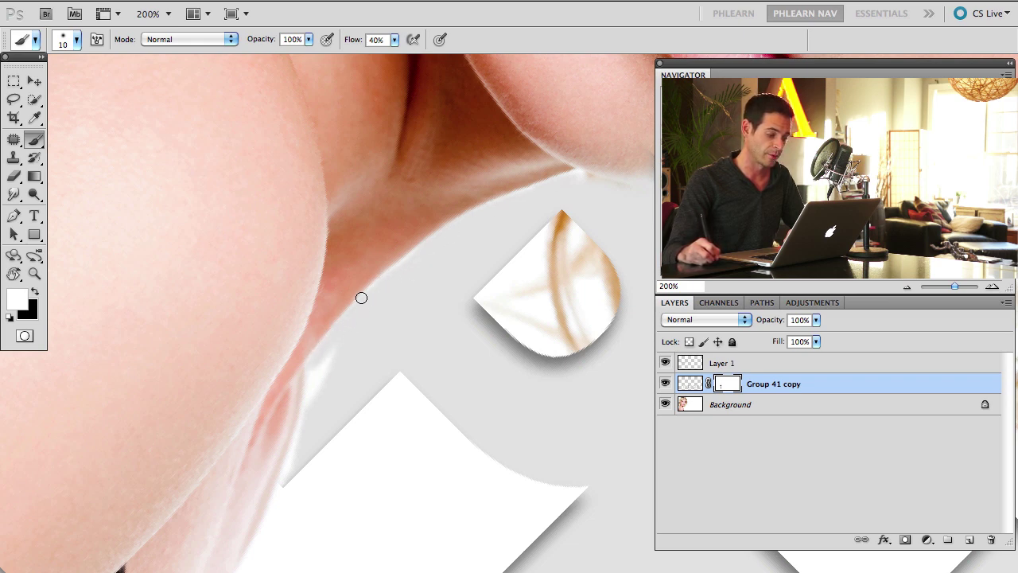
# - Rotate the view to about -32° and touch up the chin mask edge in black, then white at 9 pixels
pyautogui.press('r')
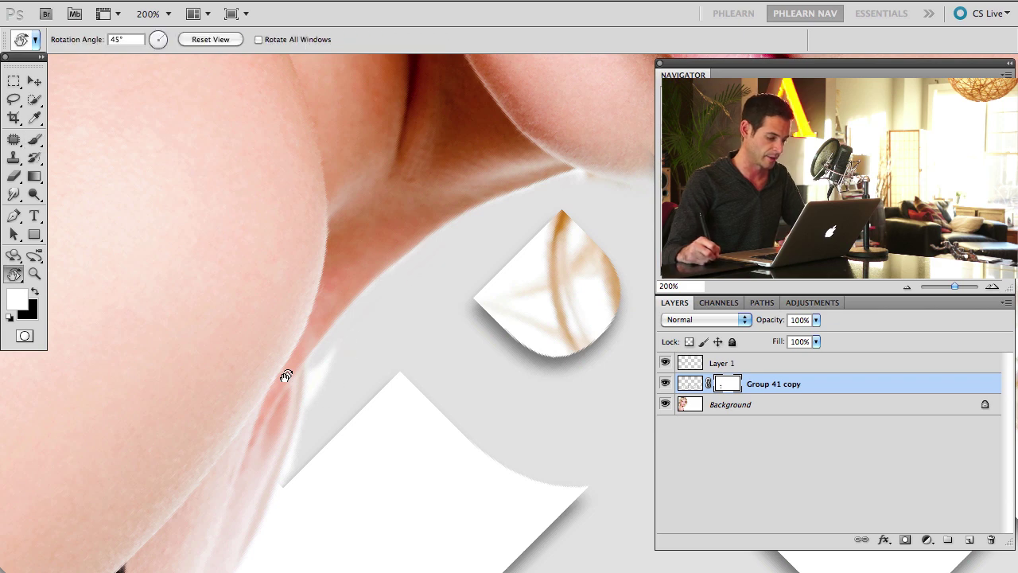
pyautogui.moveTo(284, 371); pyautogui.dragTo(339, 282)
pyautogui.press('b')
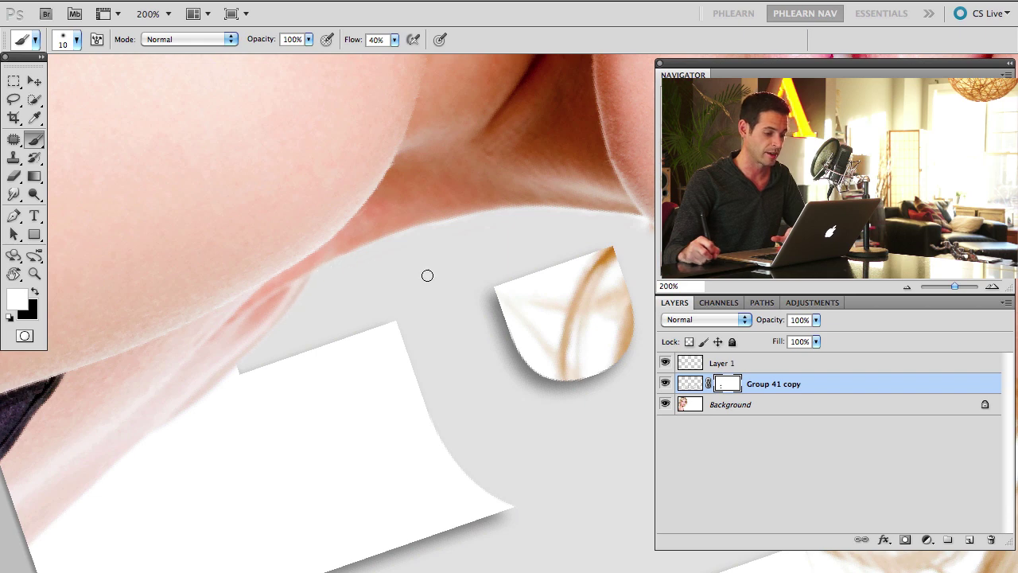
pyautogui.hscroll(5, 427, 275)
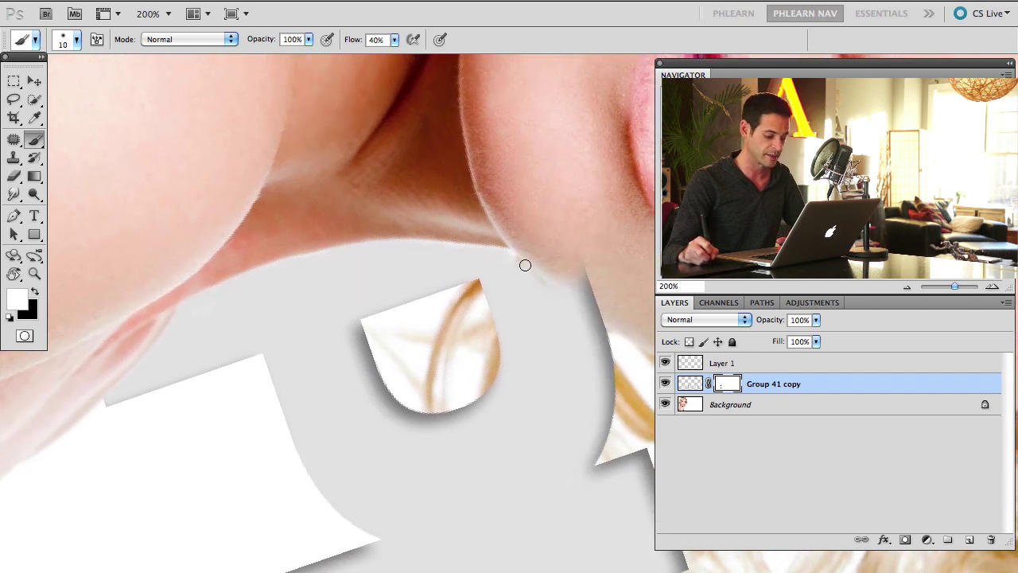
pyautogui.press('r')
pyautogui.moveTo(522, 263)
pyautogui.mouseDown()
pyautogui.moveTo(391, 264)
pyautogui.moveTo(318, 341)
pyautogui.moveTo(319, 393)
pyautogui.moveTo(380, 297)
pyautogui.mouseUp()
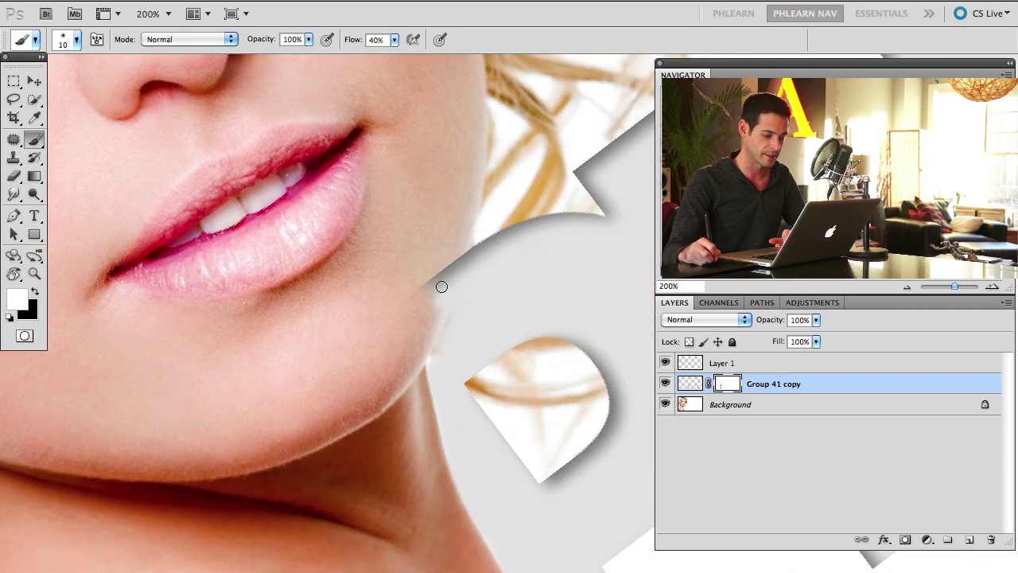
pyautogui.press('x')
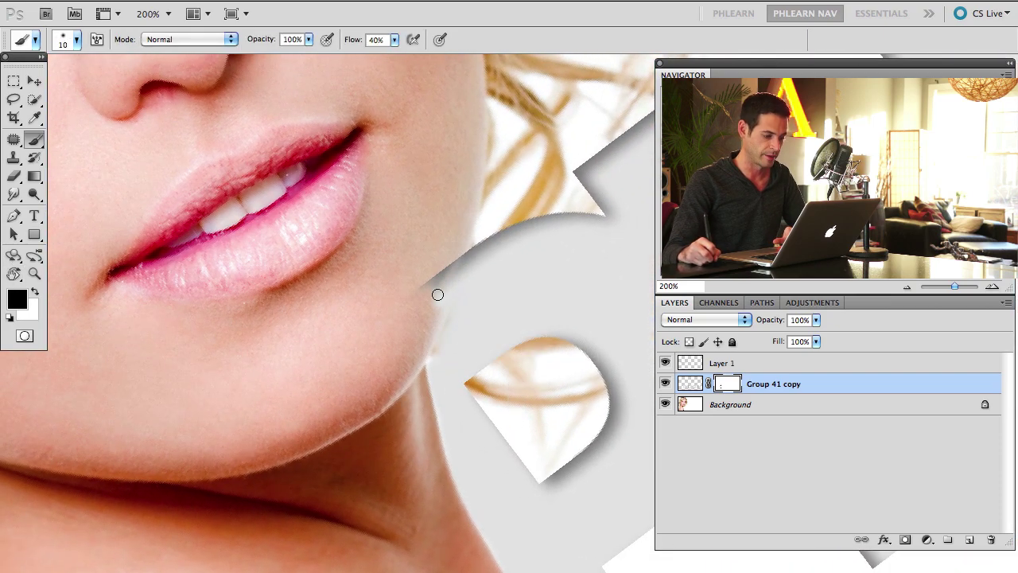
pyautogui.moveTo(458, 256)
pyautogui.mouseDown()
pyautogui.moveTo(447, 292)
pyautogui.moveTo(454, 285)
pyautogui.moveTo(455, 267)
pyautogui.moveTo(422, 309)
pyautogui.mouseUp()
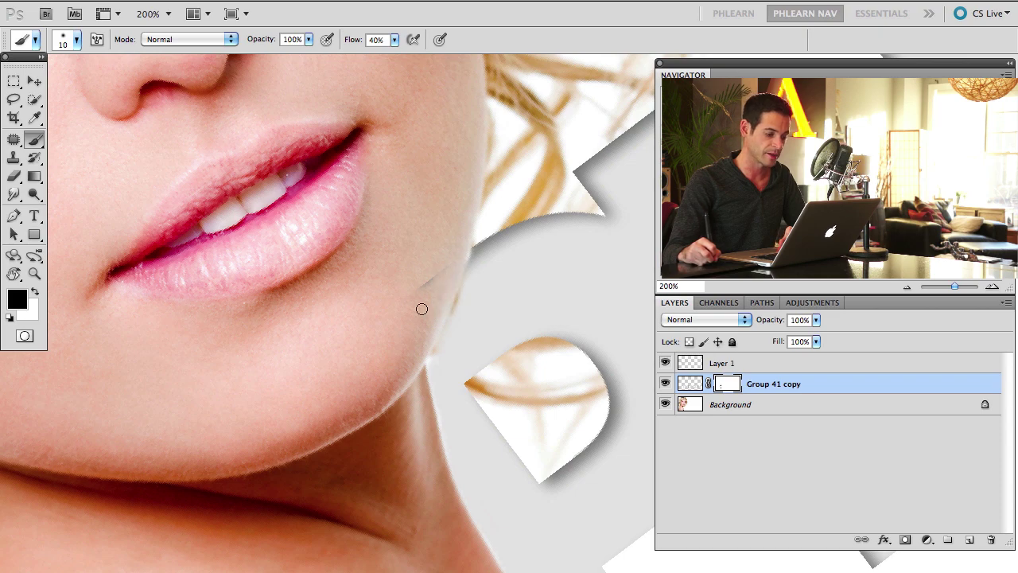
pyautogui.press('x')
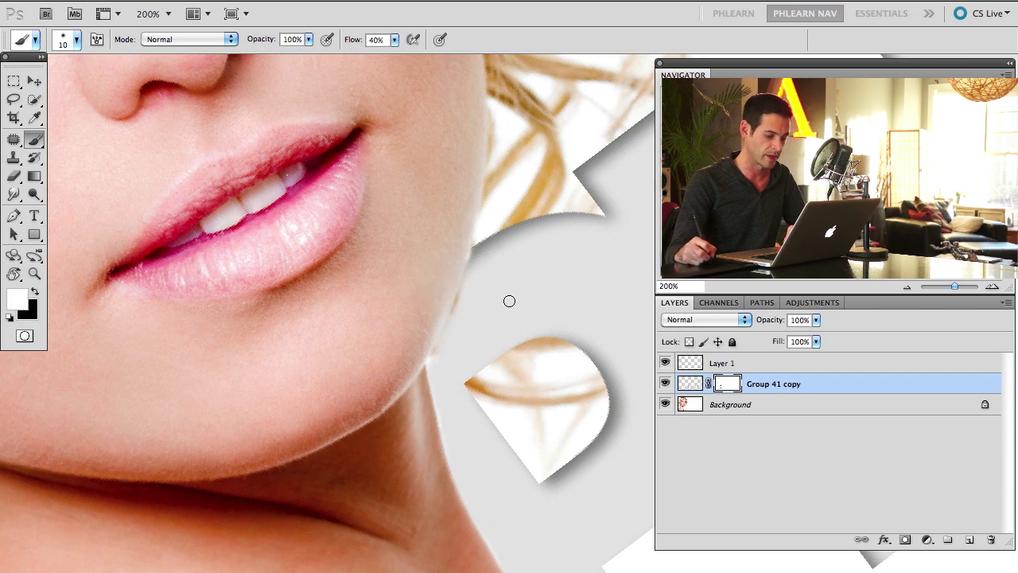
pyautogui.press('[')
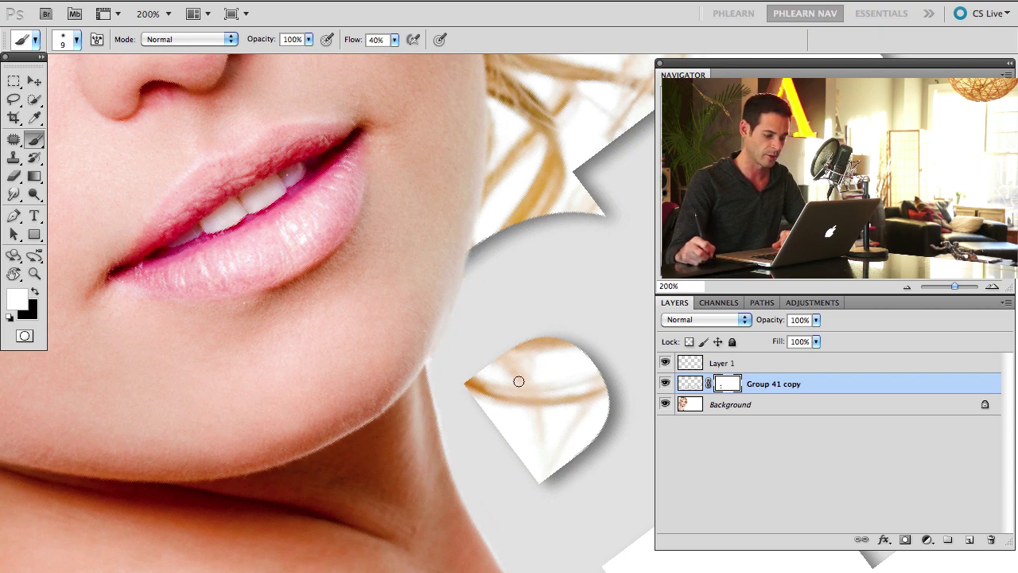
pyautogui.moveTo(514, 377); pyautogui.dragTo(350, 407)
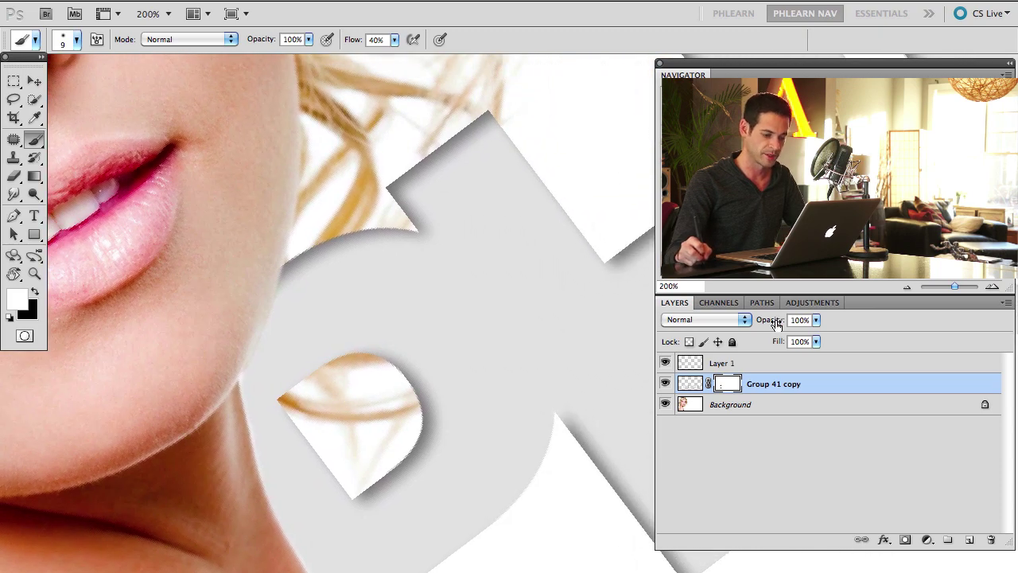
# - Dim Group 41 copy to 71% opacity and paint the blond hair strand black across the letter
pyautogui.moveTo(772, 321); pyautogui.dragTo(748, 325)
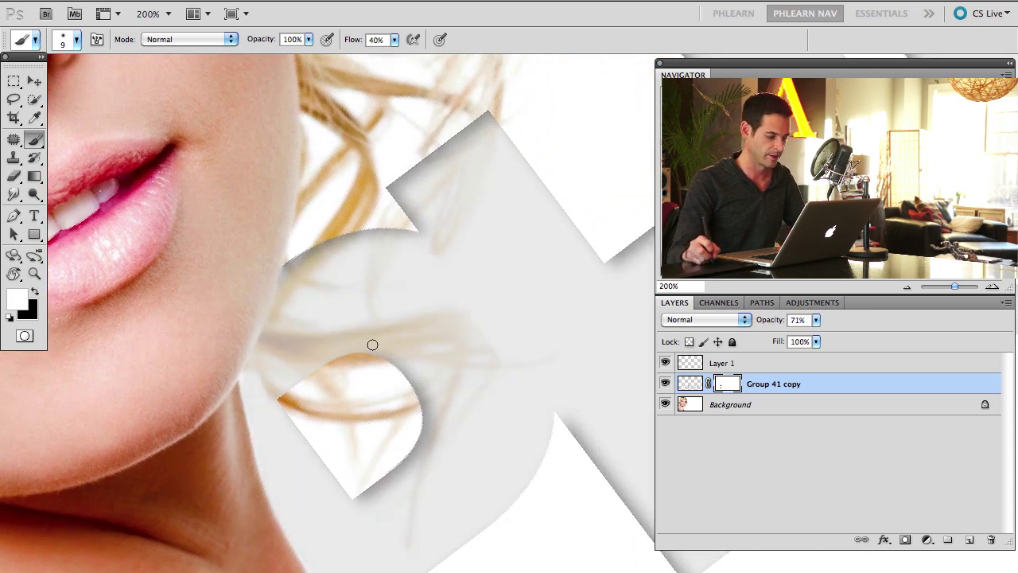
pyautogui.press(']')
pyautogui.press(']')
pyautogui.press(']')
pyautogui.press('x')
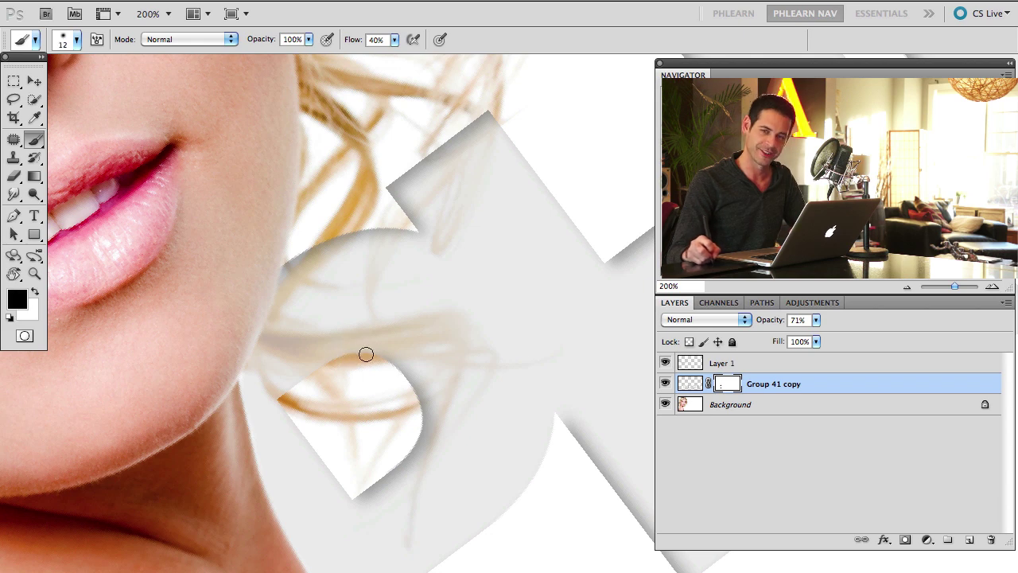
pyautogui.moveTo(369, 353)
pyautogui.mouseDown()
pyautogui.moveTo(324, 351)
pyautogui.moveTo(389, 327)
pyautogui.moveTo(346, 335)
pyautogui.moveTo(452, 323)
pyautogui.moveTo(427, 318)
pyautogui.moveTo(434, 331)
pyautogui.moveTo(460, 333)
pyautogui.moveTo(379, 363)
pyautogui.moveTo(409, 347)
pyautogui.moveTo(323, 348)
pyautogui.moveTo(305, 335)
pyautogui.moveTo(335, 352)
pyautogui.moveTo(283, 341)
pyautogui.moveTo(286, 352)
pyautogui.moveTo(257, 334)
pyautogui.moveTo(292, 336)
pyautogui.moveTo(291, 349)
pyautogui.moveTo(260, 327)
pyautogui.mouseUp()
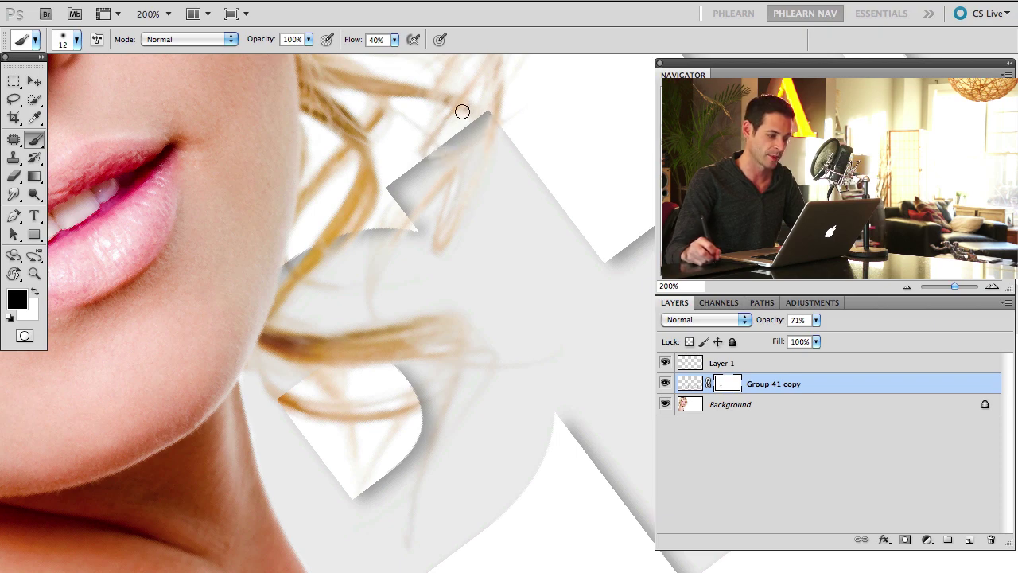
# - Refine the hair strands on the mask, swapping black and white and resizing the brush up to 9
pyautogui.press('x')
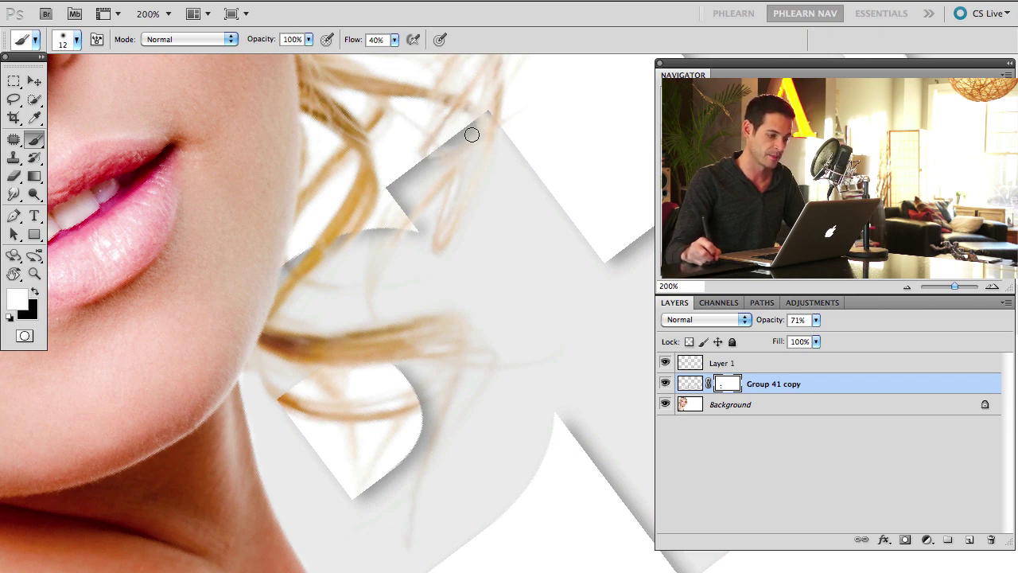
pyautogui.press('x')
pyautogui.press('x')
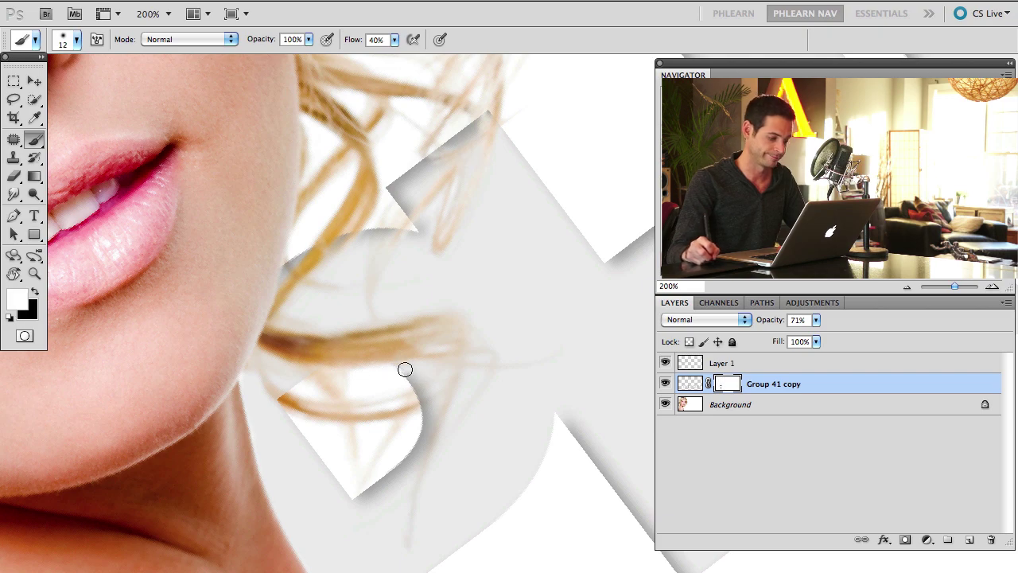
pyautogui.press('x')
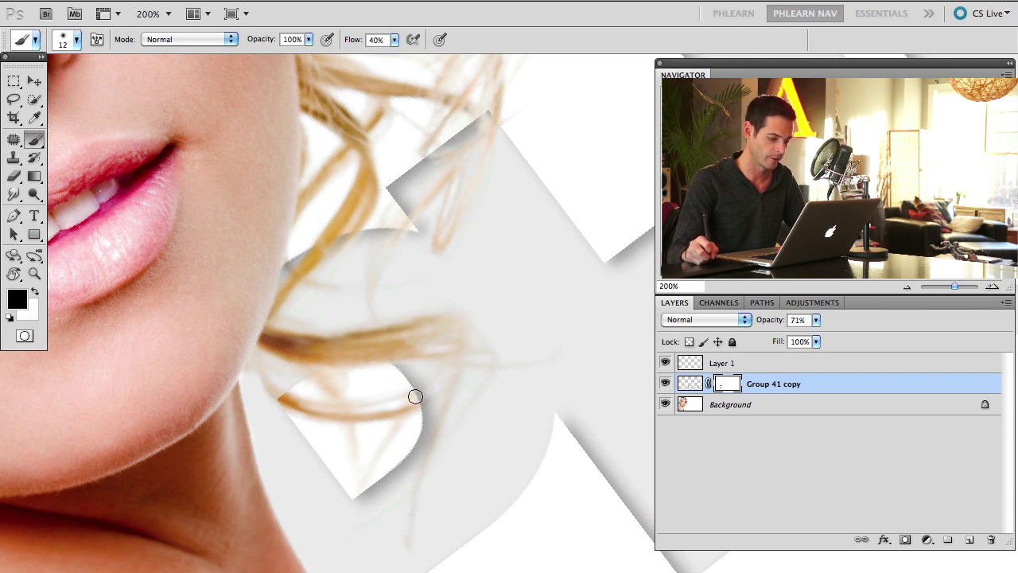
pyautogui.press('[')
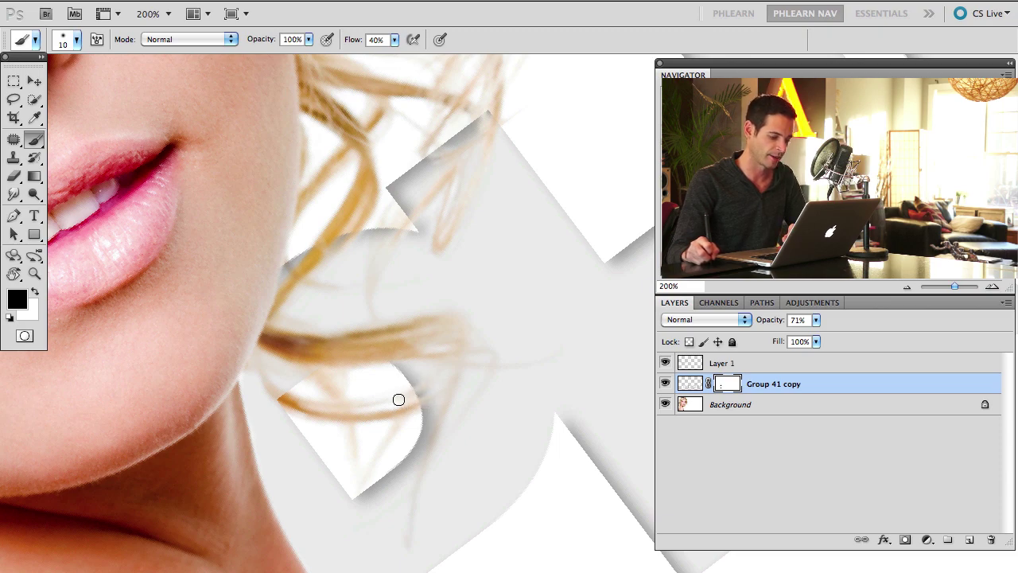
pyautogui.press('[')
pyautogui.press('x')
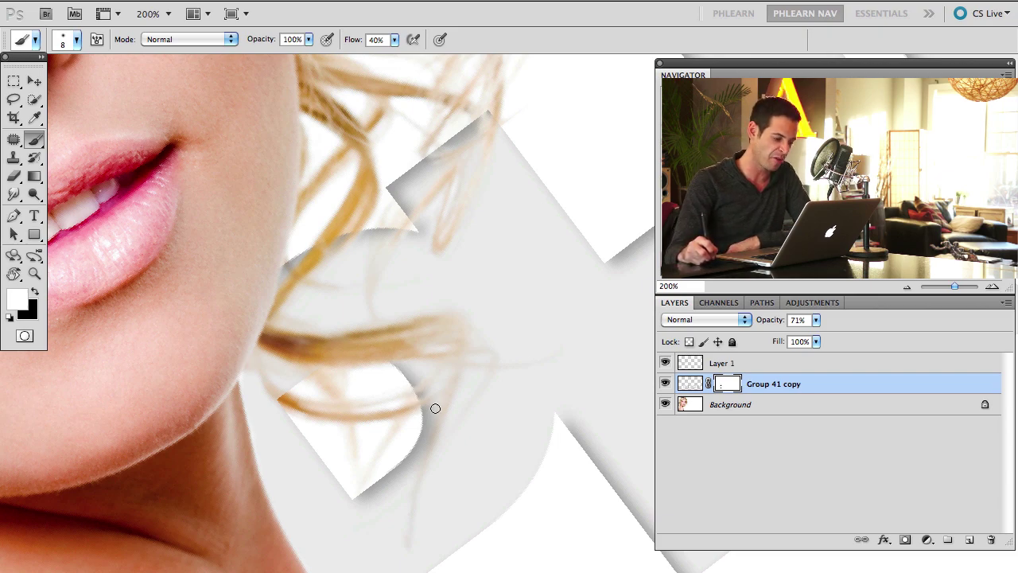
pyautogui.press('x')
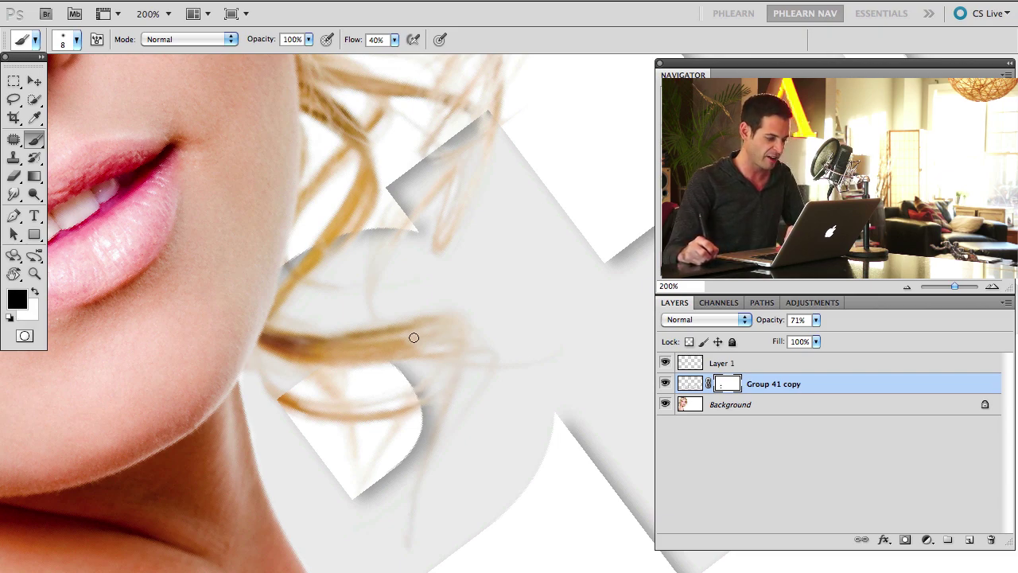
pyautogui.press(']')
pyautogui.press(']')
pyautogui.press(']')
pyautogui.press(']')
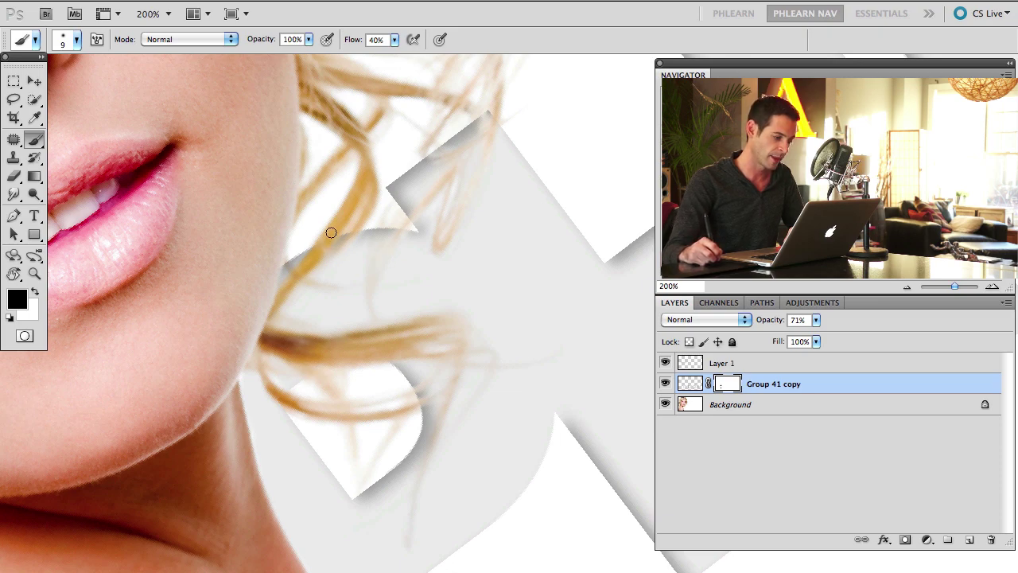
# - Level the view to 0°, restore 100% opacity, and touch up the neck mask with a 13-pixel white brush
pyautogui.press('r')
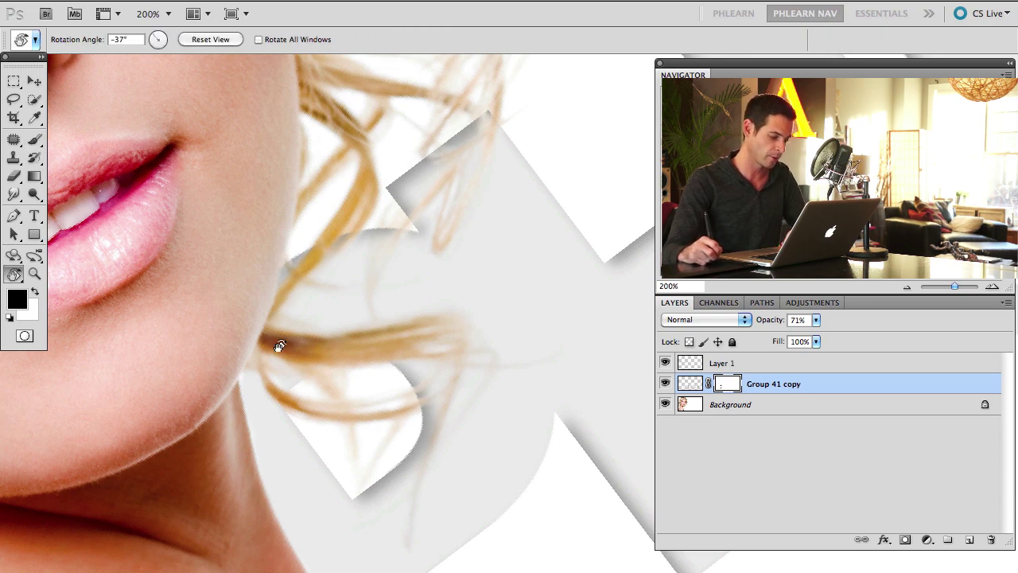
pyautogui.moveTo(289, 265); pyautogui.dragTo(472, 298)
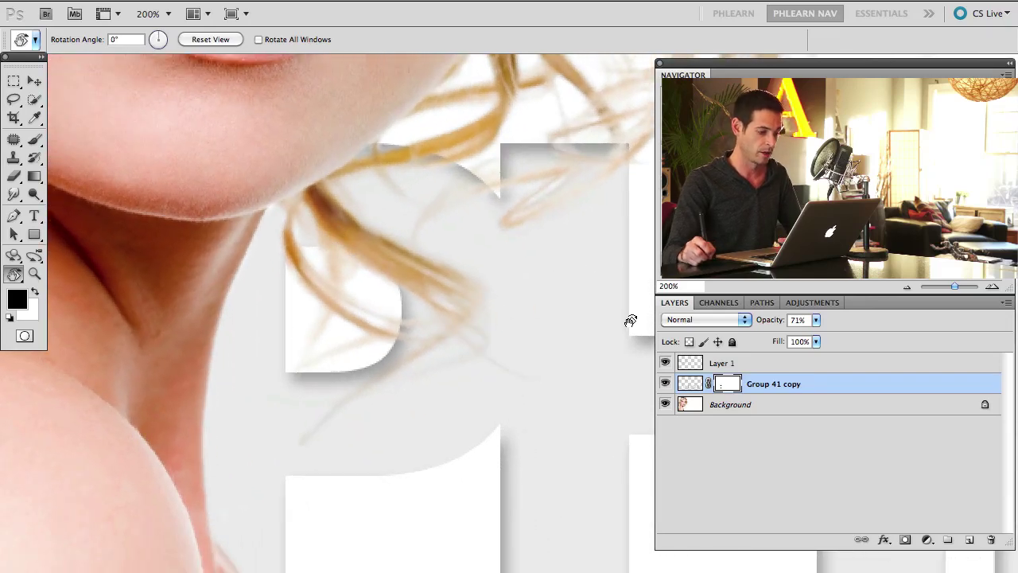
pyautogui.moveTo(766, 319); pyautogui.dragTo(819, 326)
pyautogui.press('b')
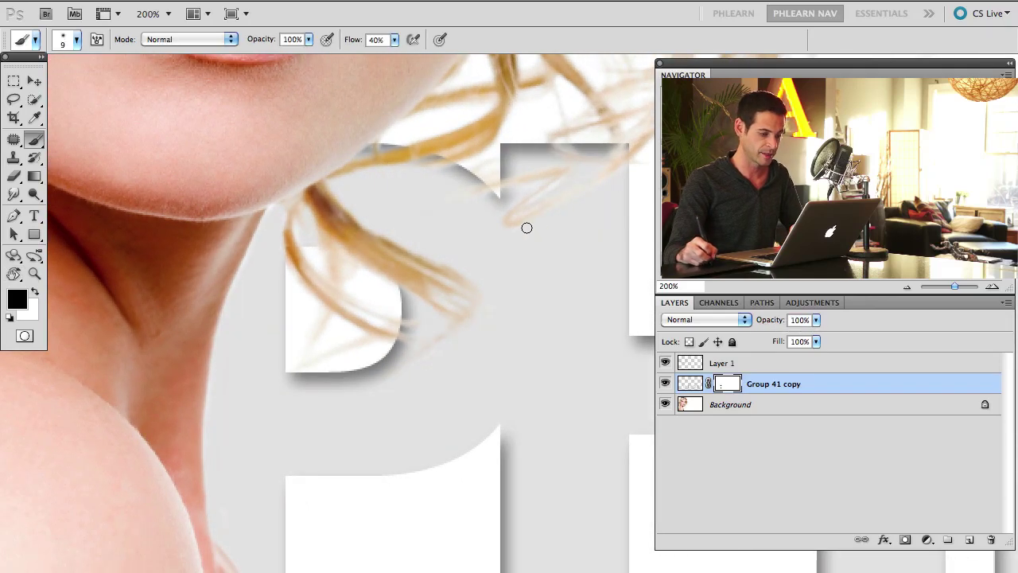
pyautogui.press('x')
pyautogui.press(']')
pyautogui.press(']')
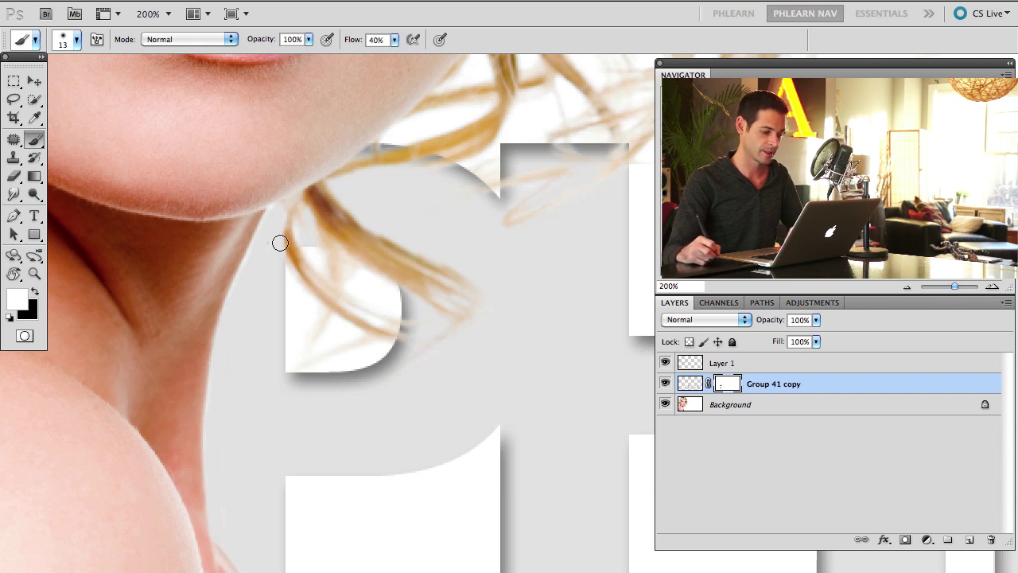
pyautogui.hotkey('ctrl', '-')
pyautogui.hotkey('ctrl', '-')
pyautogui.hotkey('ctrl', '-')
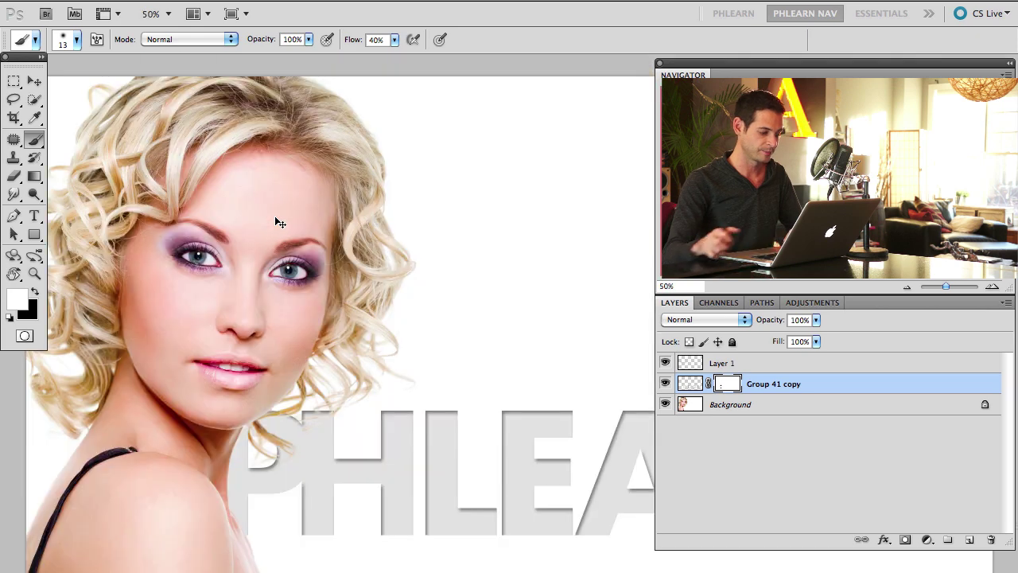
# - Zoom out to 33.3%, reset the view rotation, and centre the full PHLEARN word beside her
pyautogui.moveTo(345, 424); pyautogui.dragTo(334, 366)
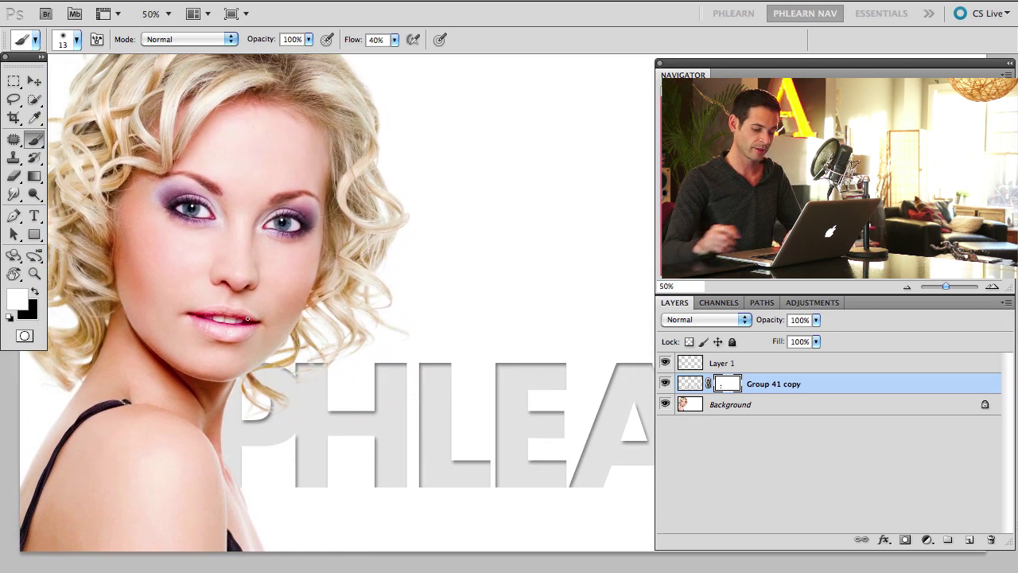
pyautogui.hotkey('ctrl', '-')
pyautogui.moveTo(413, 196); pyautogui.dragTo(284, 319)
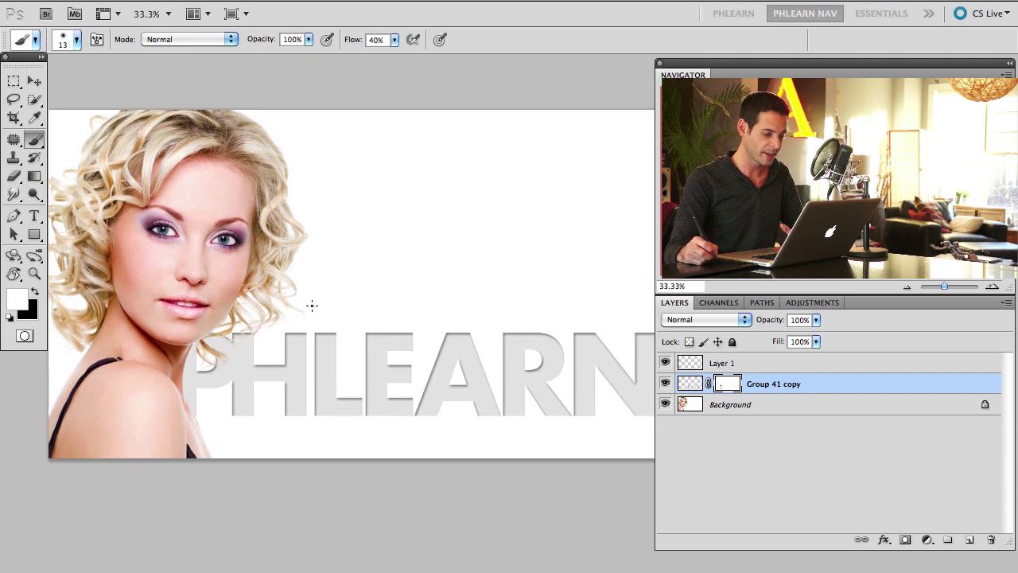
pyautogui.press('r')
pyautogui.moveTo(286, 262); pyautogui.dragTo(332, 283)
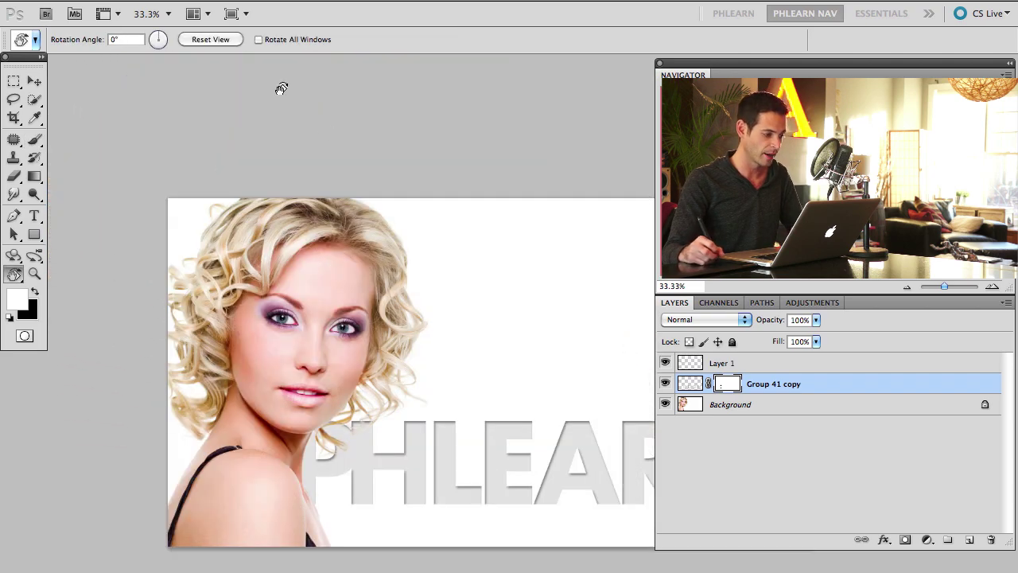
pyautogui.click(214, 40)
pyautogui.moveTo(373, 374); pyautogui.dragTo(260, 263)
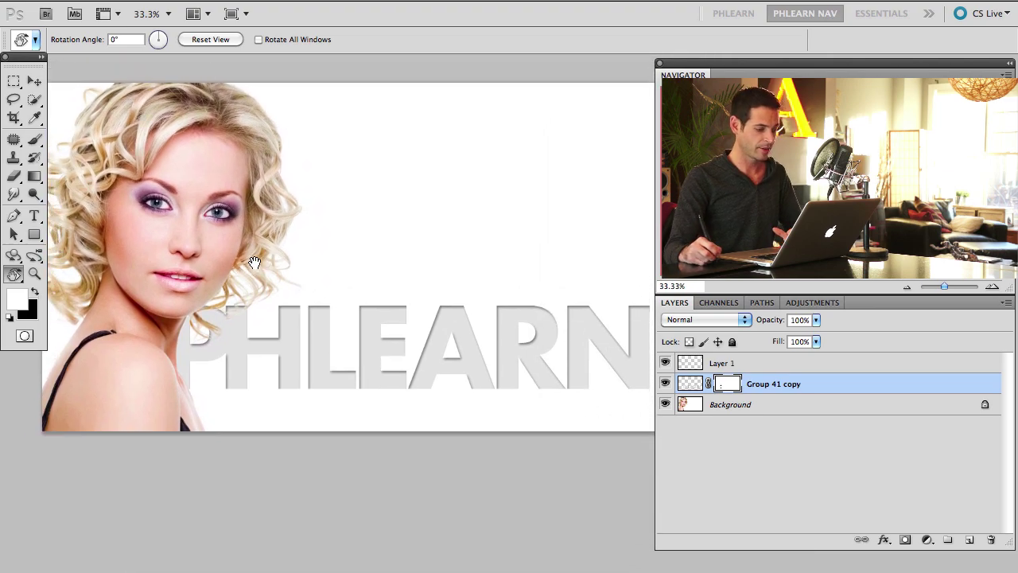